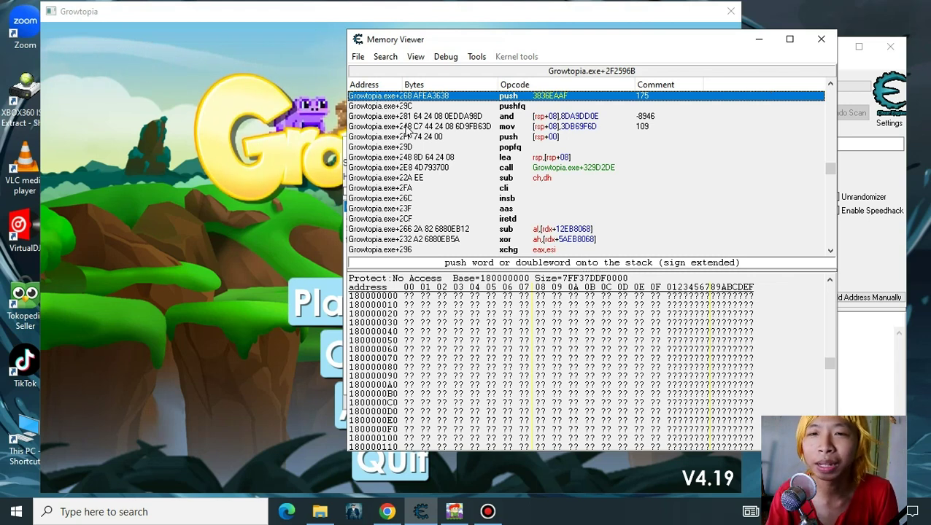
- Move the Memory Viewer window off the main scan window and keep it in front
{"action": "left_click_drag", "start_coordinate": [600, 45], "coordinate": [437, 41]}
{"action": "left_click", "coordinate": [715, 56]}
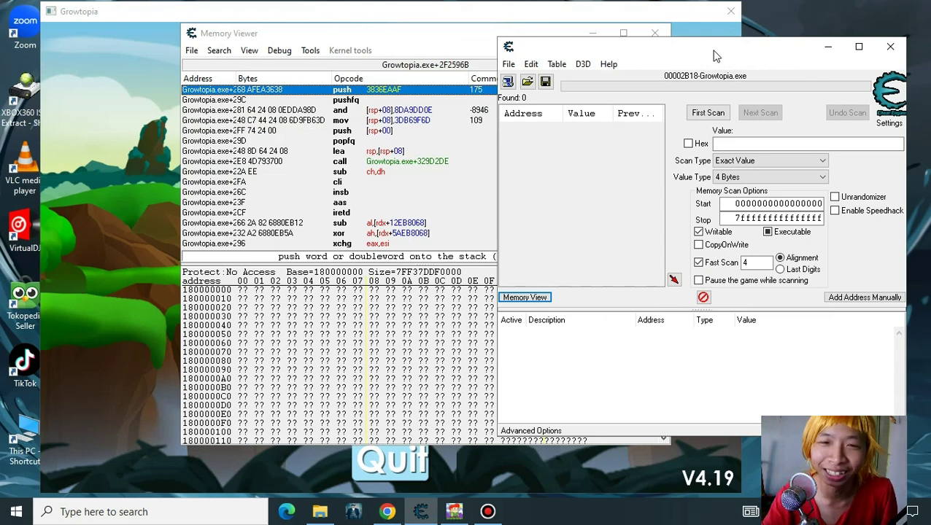
{"action": "left_click", "coordinate": [451, 35]}
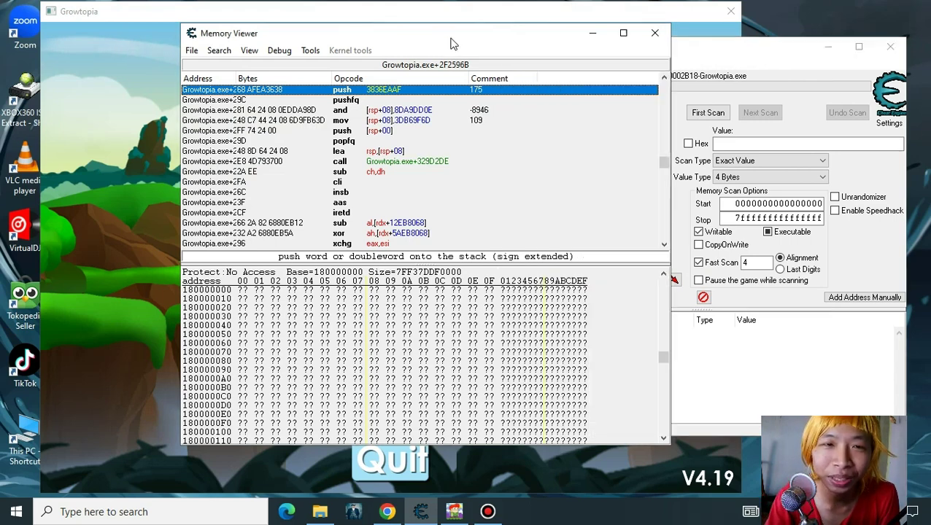
- Open the game's referenced strings list and search it for "internal memory error"
{"action": "left_click", "coordinate": [220, 51]}
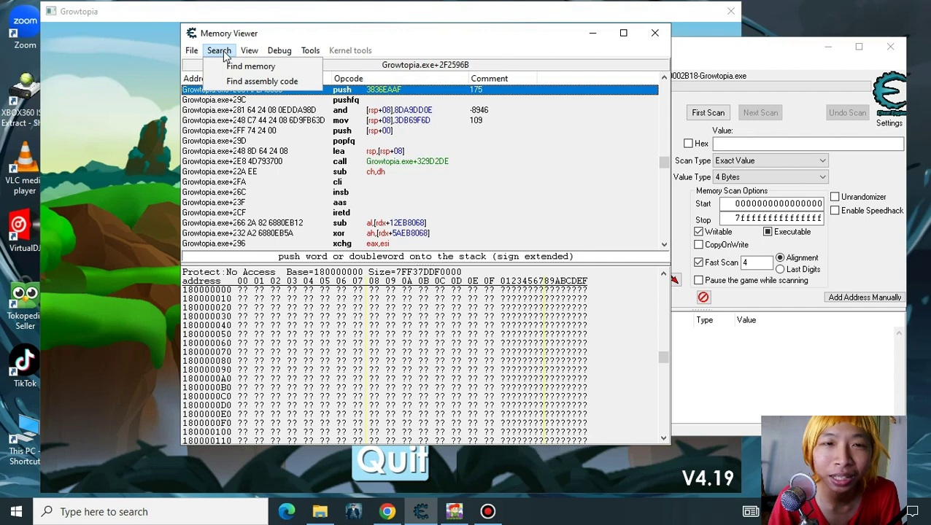
{"action": "mouse_move", "coordinate": [249, 50]}
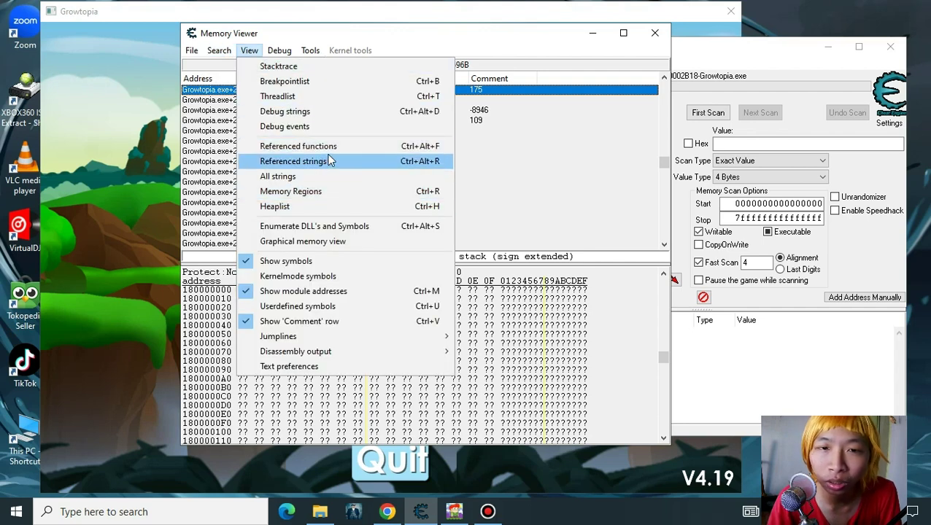
{"action": "left_click", "coordinate": [330, 161]}
{"action": "left_click", "coordinate": [279, 186]}
{"action": "left_click", "coordinate": [321, 216]}
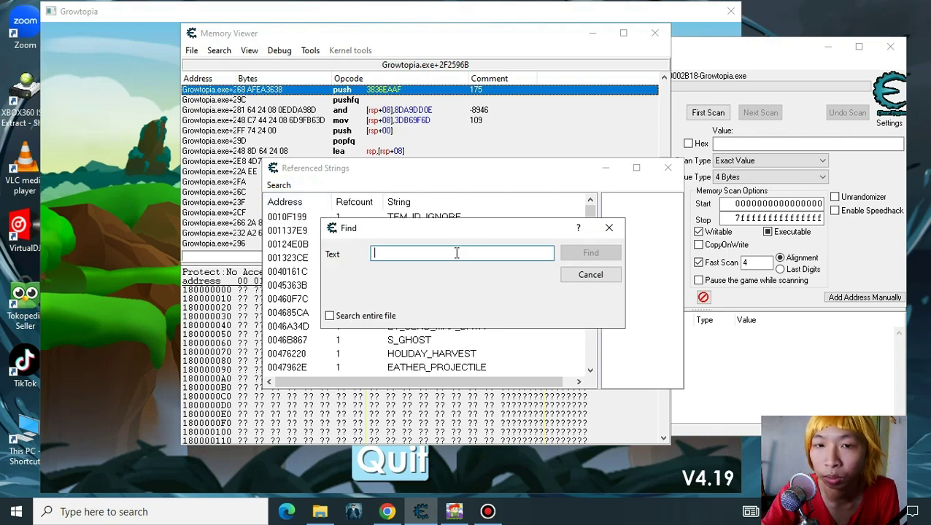
{"action": "type", "text": "internal"}
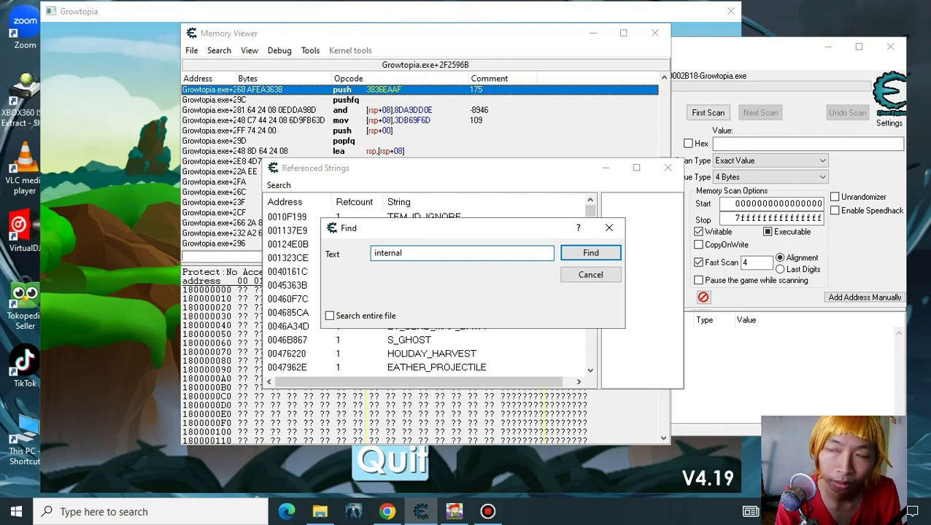
{"action": "type", "text": " mem"}
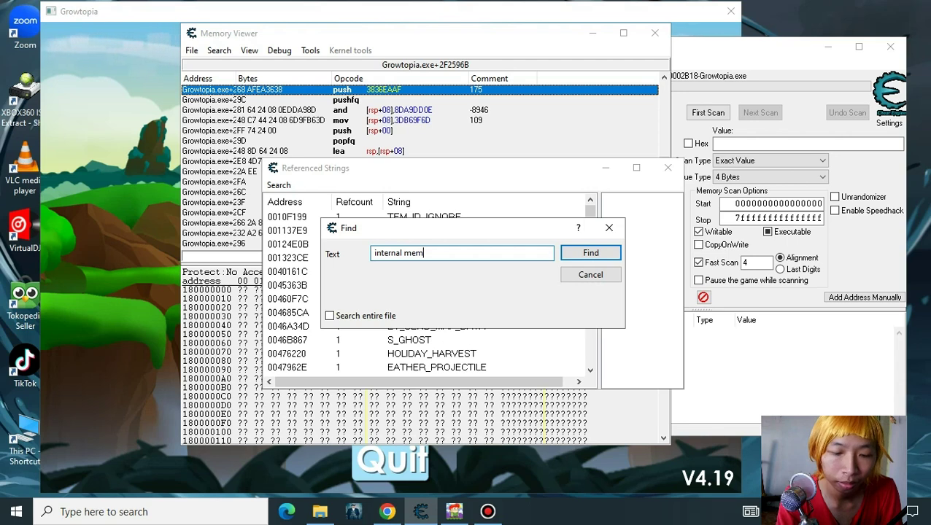
{"action": "type", "text": "ory error"}
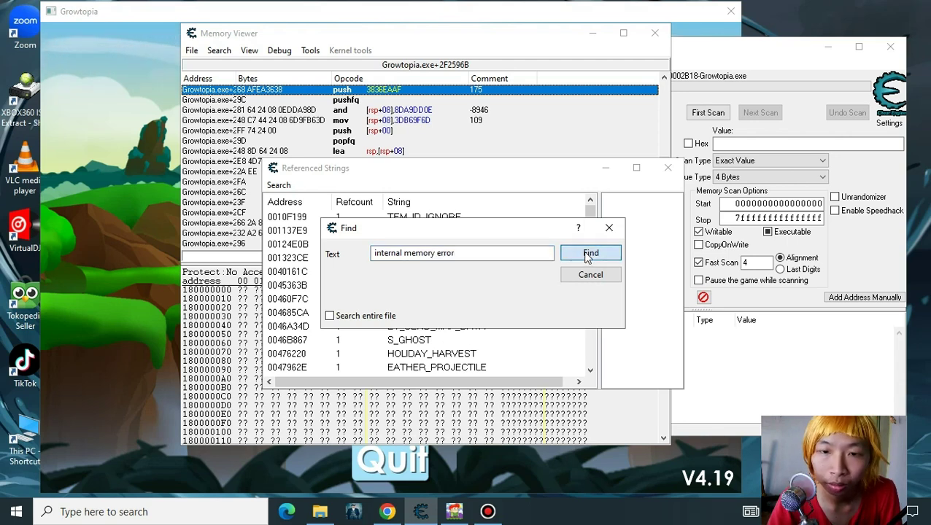
{"action": "key", "text": "Return"}
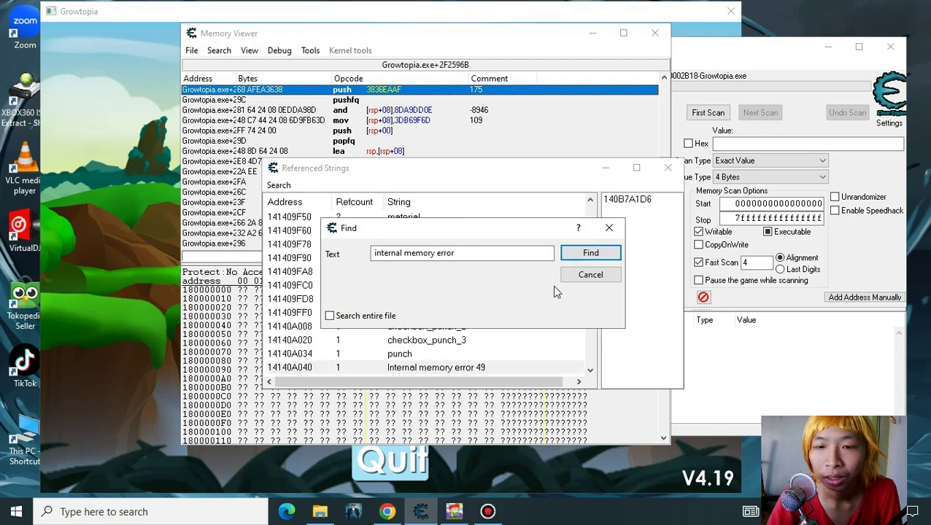
- Show the code reference of the "Internal memory error 49" string in the disassembler and bring Memory Viewer to the front
{"action": "left_click", "coordinate": [457, 372]}
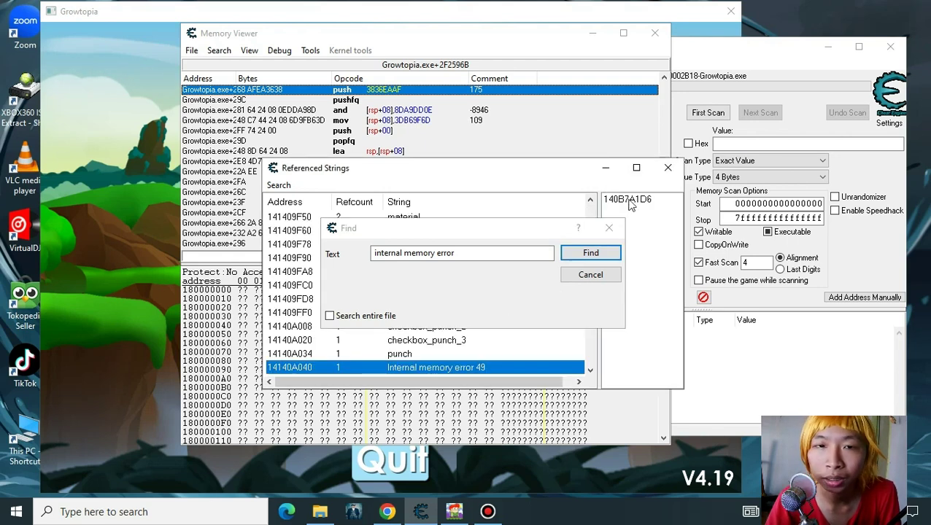
{"action": "double_click", "coordinate": [458, 372]}
{"action": "left_click_drag", "start_coordinate": [453, 229], "coordinate": [805, 180]}
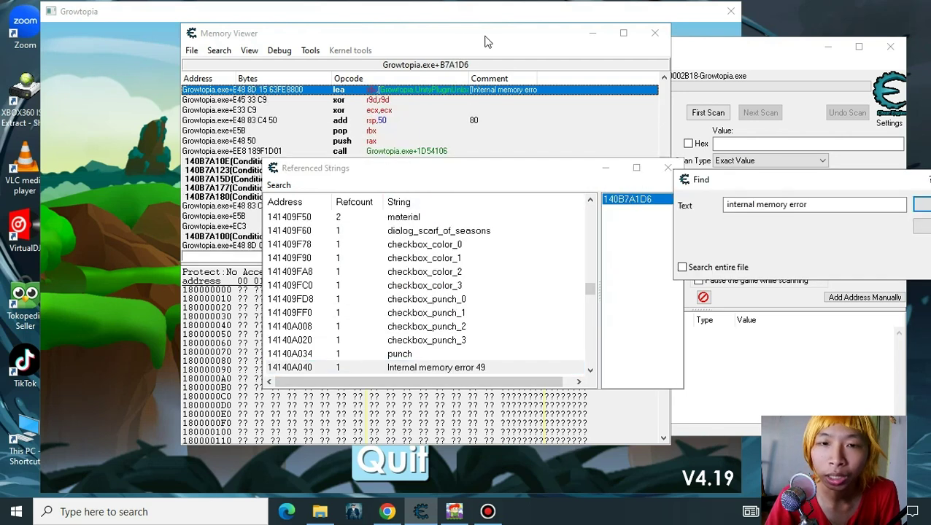
{"action": "left_click", "coordinate": [449, 37]}
- Replace the jne instruction to Growtopia.exe+B7A163, above the memory error reference, with code that does nothing
{"action": "scroll", "coordinate": [396, 156], "scroll_direction": "up", "scroll_amount": 10}
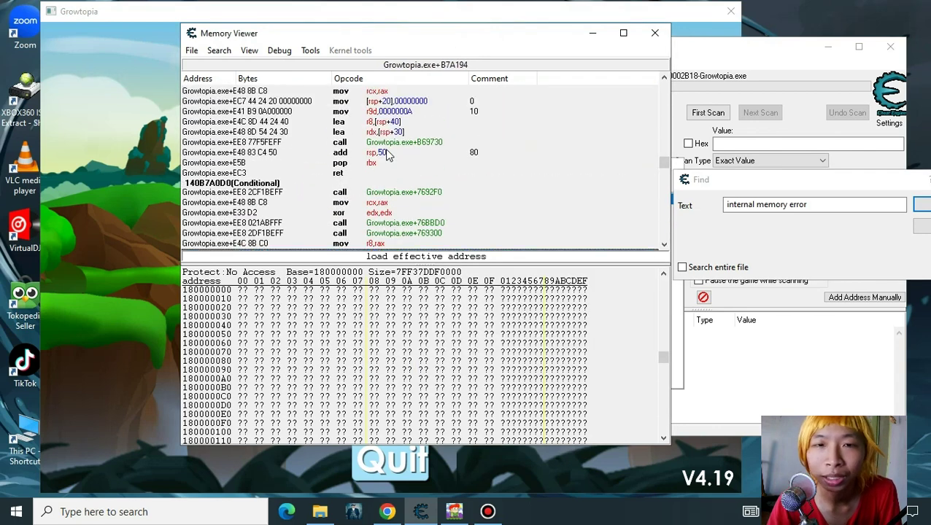
{"action": "scroll", "coordinate": [389, 156], "scroll_direction": "up", "scroll_amount": 2}
{"action": "left_click", "coordinate": [335, 156]}
{"action": "right_click", "coordinate": [335, 162]}
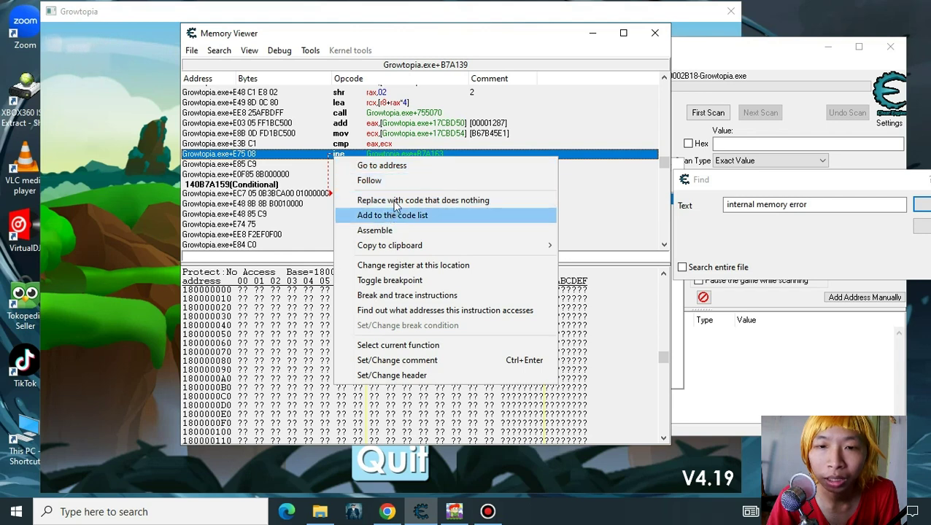
{"action": "left_click", "coordinate": [394, 212]}
{"action": "left_click", "coordinate": [443, 295]}
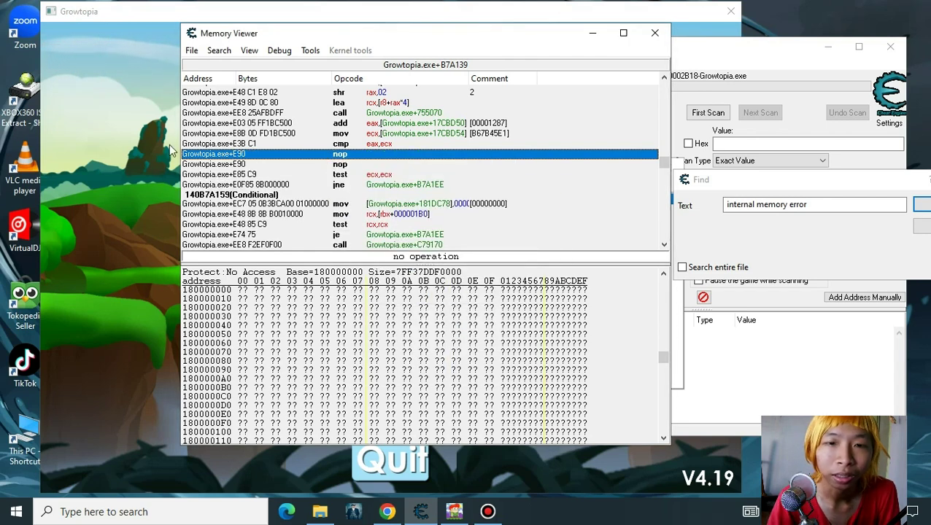
- Switch to Growtopia, view the online login screen and return to the title screen
{"action": "left_click", "coordinate": [454, 512]}
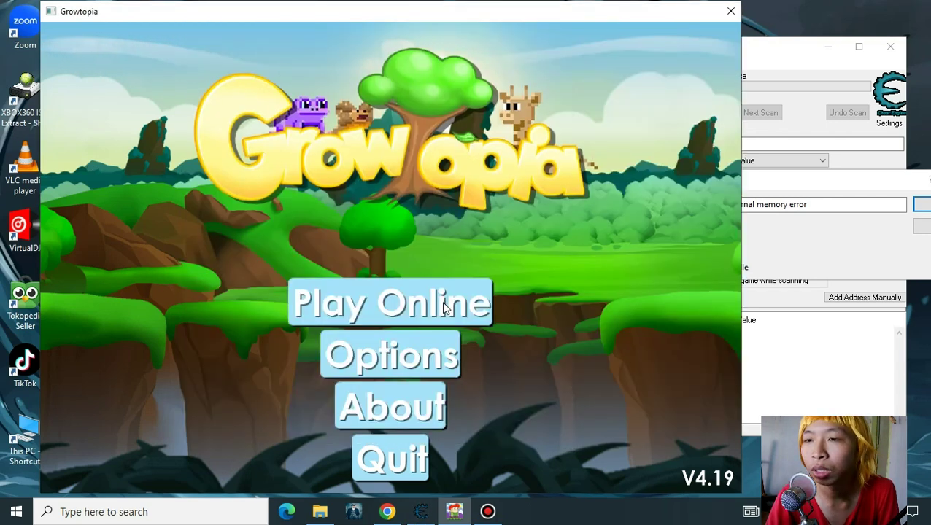
{"action": "left_click", "coordinate": [817, 191]}
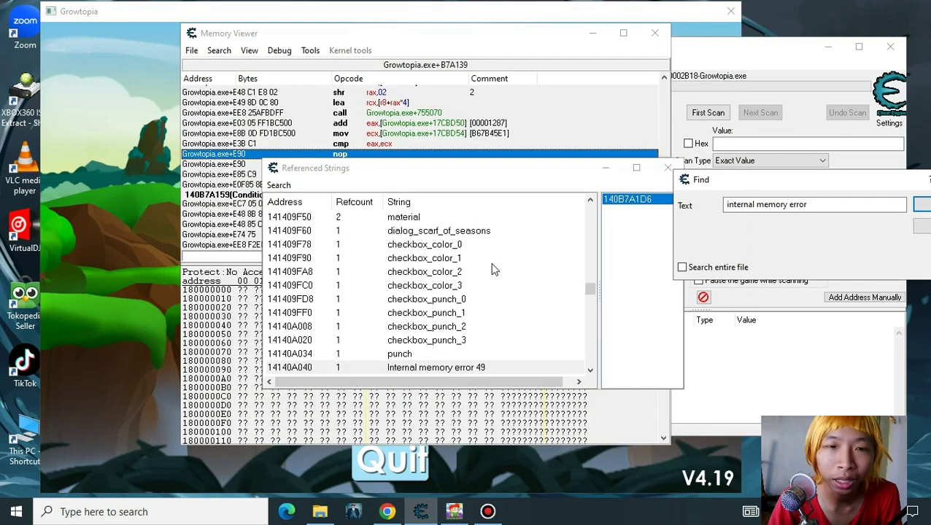
{"action": "left_click", "coordinate": [136, 186]}
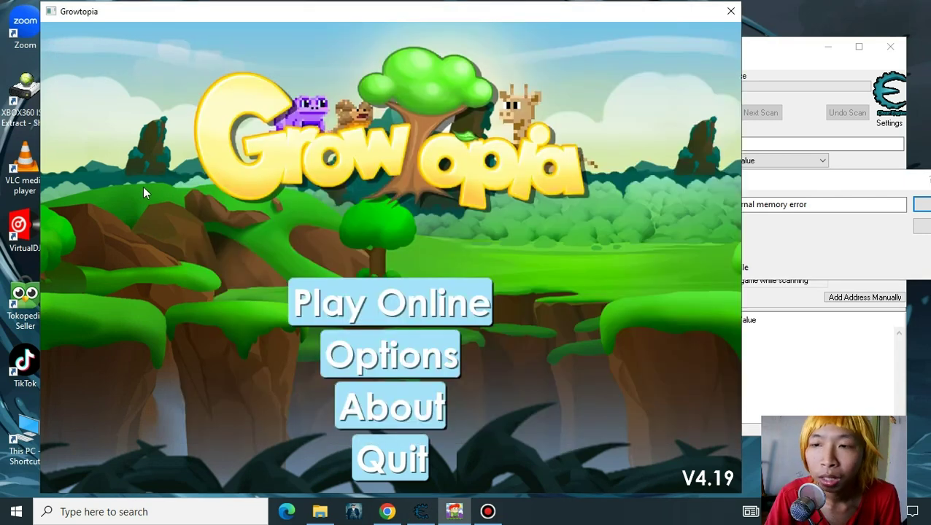
{"action": "left_click", "coordinate": [440, 310]}
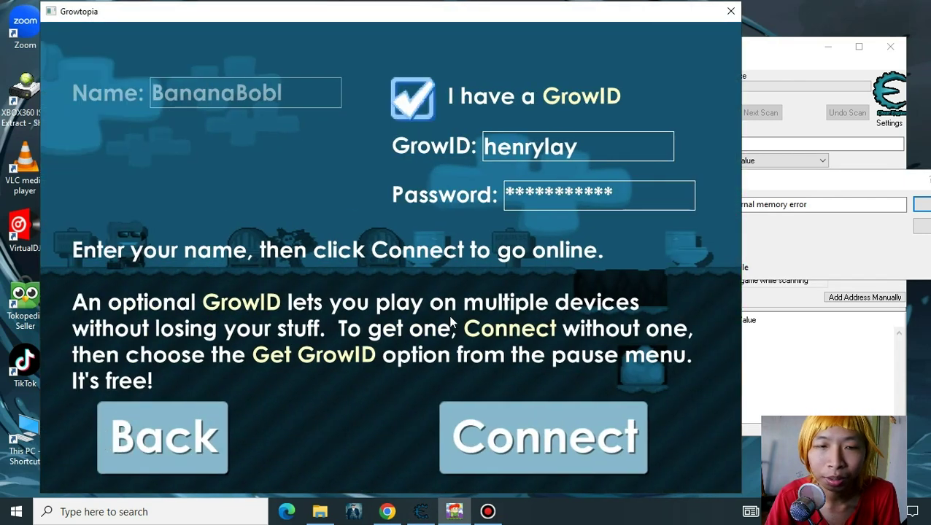
{"action": "left_click", "coordinate": [188, 442]}
- Uncover the desktop icons by moving the game and Referenced Strings windows aside, minimizing Memory Viewer and closing Dissect Code
{"action": "left_click_drag", "start_coordinate": [501, 15], "coordinate": [779, 14]}
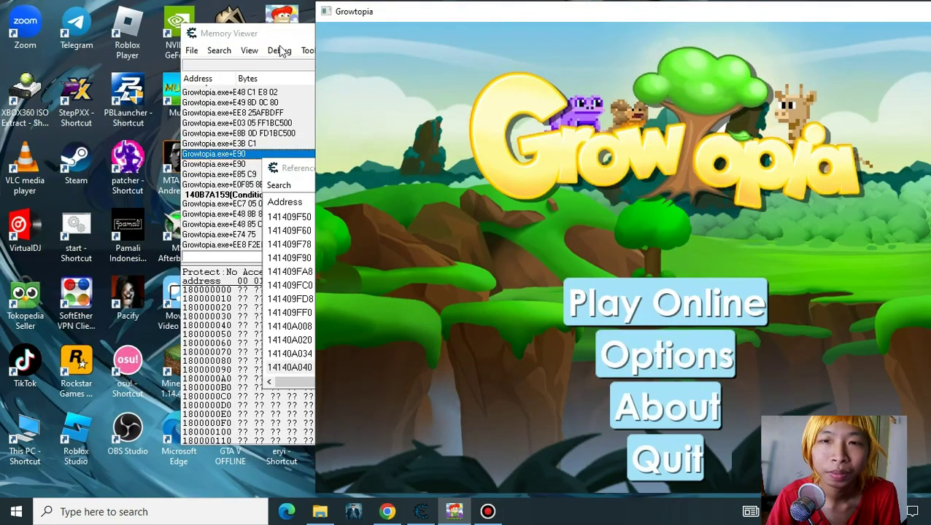
{"action": "left_click", "coordinate": [276, 42]}
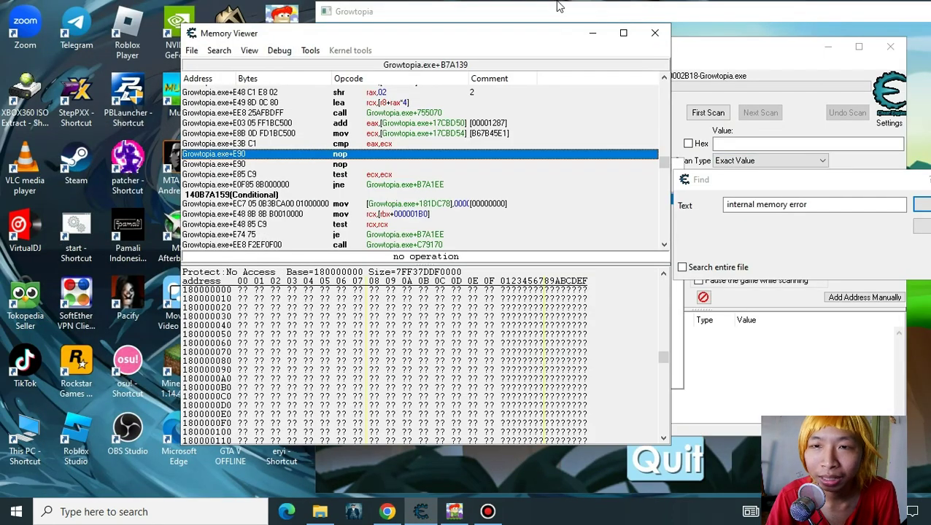
{"action": "left_click", "coordinate": [593, 38]}
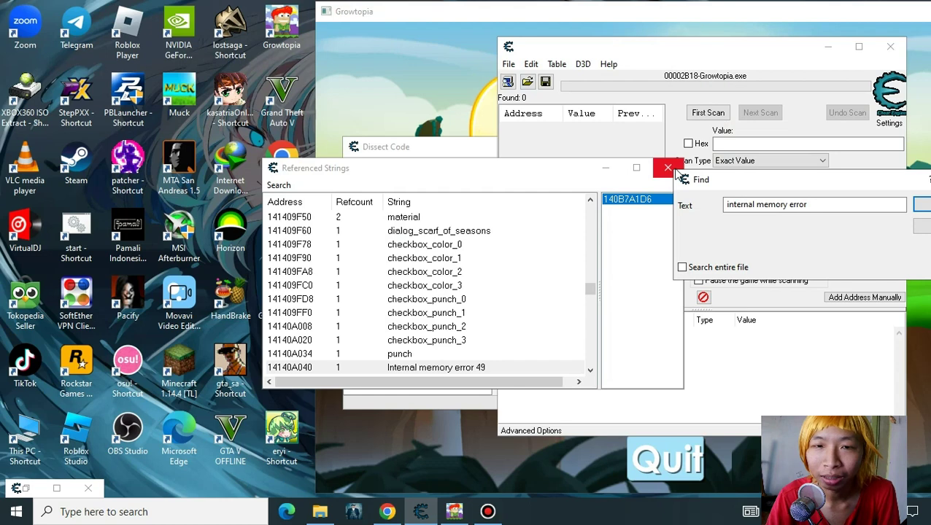
{"action": "left_click", "coordinate": [458, 149]}
{"action": "left_click", "coordinate": [586, 144]}
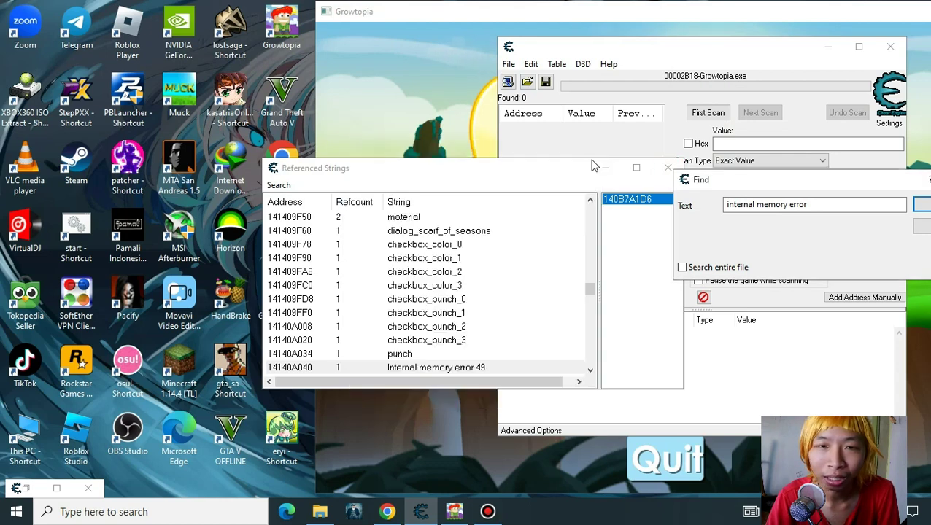
{"action": "left_click_drag", "start_coordinate": [531, 176], "coordinate": [770, 133]}
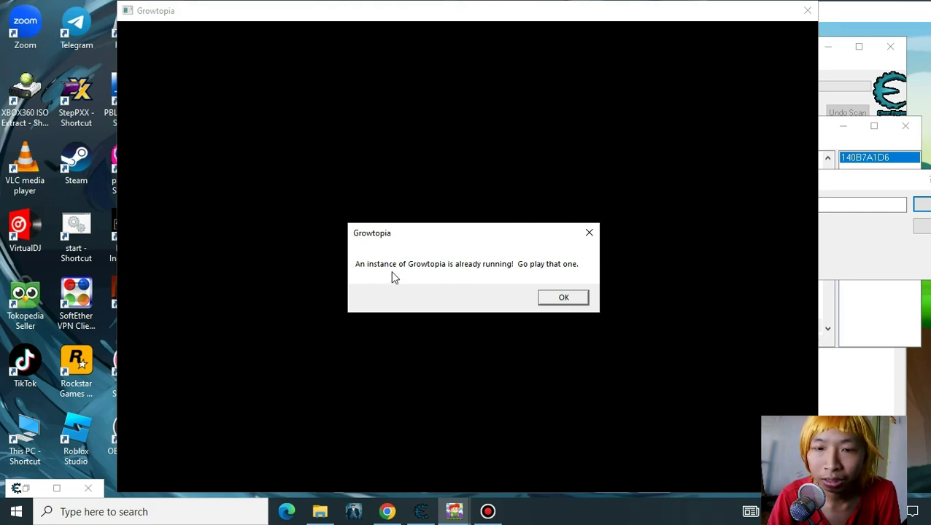
- Switch back to Cheat Engine and search the referenced strings from the first entry for "an instance"
{"action": "left_click", "coordinate": [413, 515]}
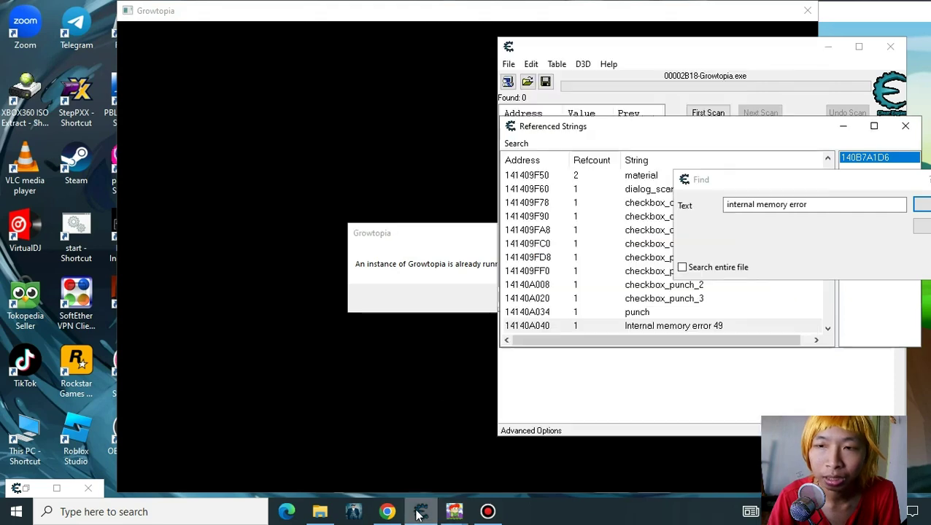
{"action": "key", "text": "ctrl+f"}
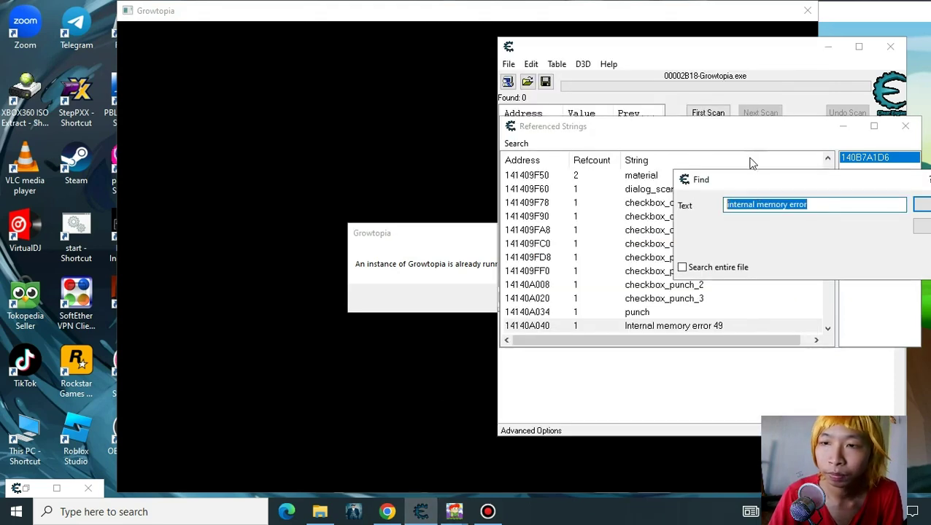
{"action": "left_click", "coordinate": [752, 150]}
{"action": "key", "text": "ctrl+f"}
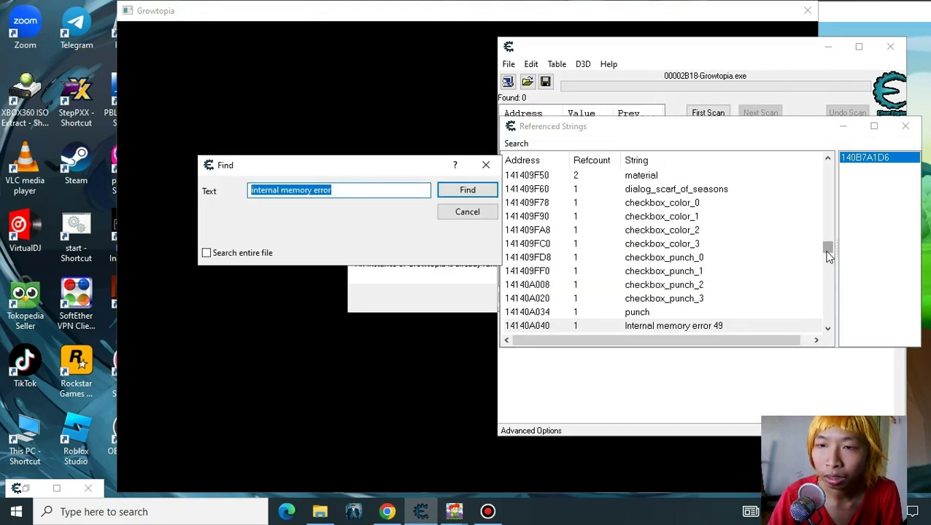
{"action": "left_click_drag", "start_coordinate": [828, 252], "coordinate": [828, 166]}
{"action": "left_click", "coordinate": [688, 178]}
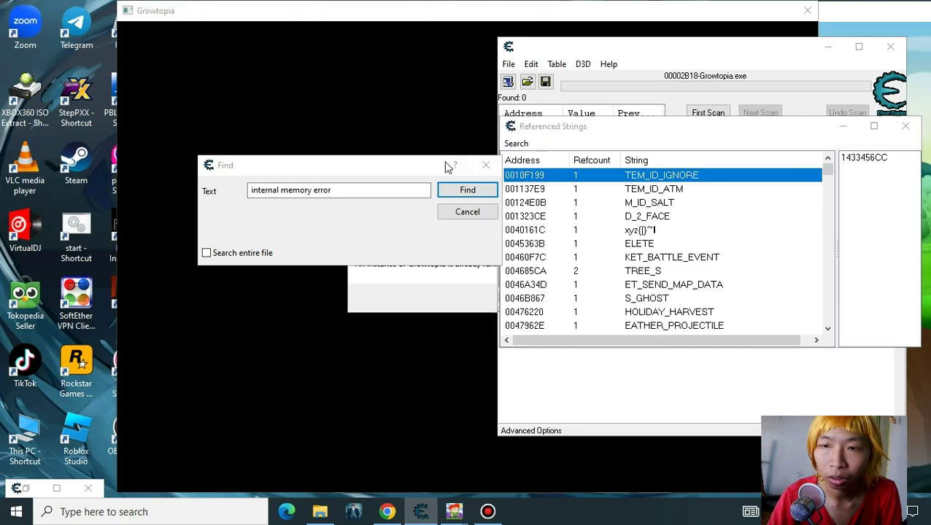
{"action": "key", "text": "ctrl+f"}
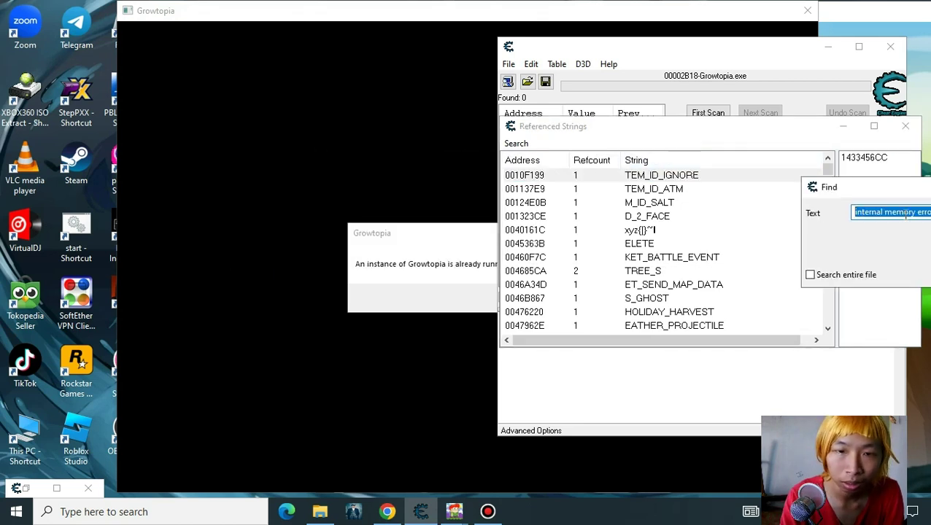
{"action": "type", "text": "an instance"}
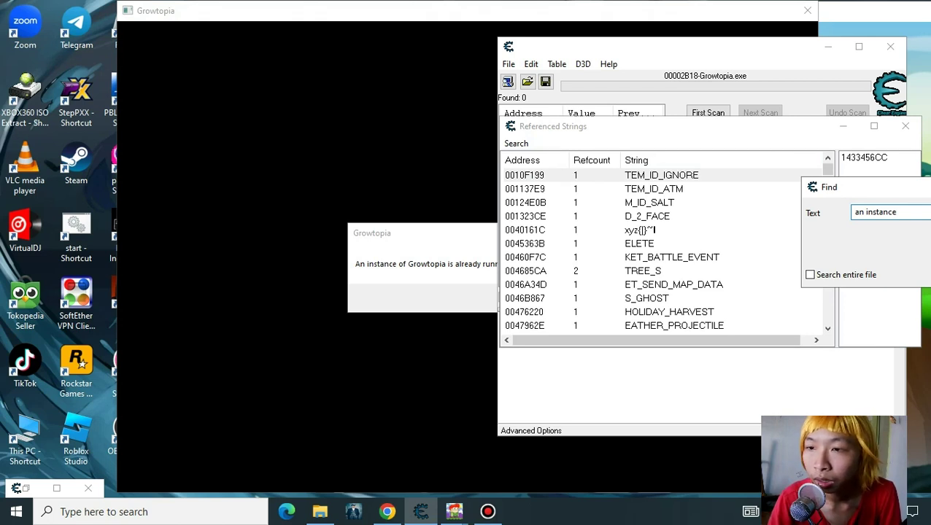
{"action": "left_click_drag", "start_coordinate": [919, 195], "coordinate": [675, 182]}
{"action": "left_click", "coordinate": [816, 202]}
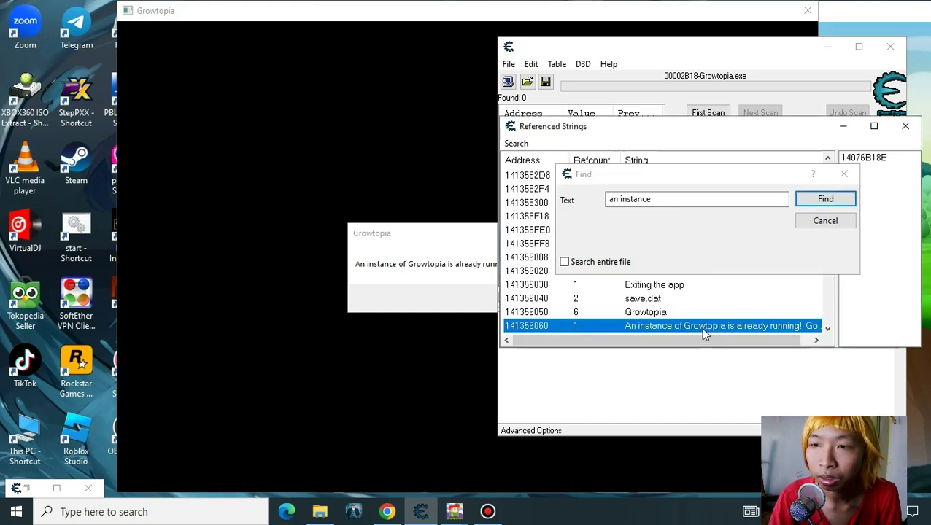
- Select the already-running message's reference 14076B18B, move the Find dialog aside and restore Memory Viewer
{"action": "left_click", "coordinate": [876, 159]}
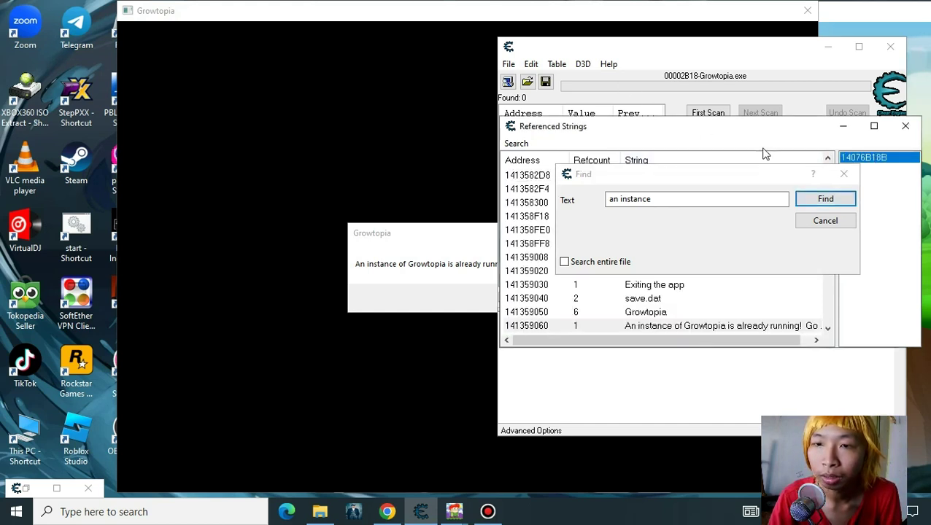
{"action": "left_click_drag", "start_coordinate": [703, 184], "coordinate": [441, 189]}
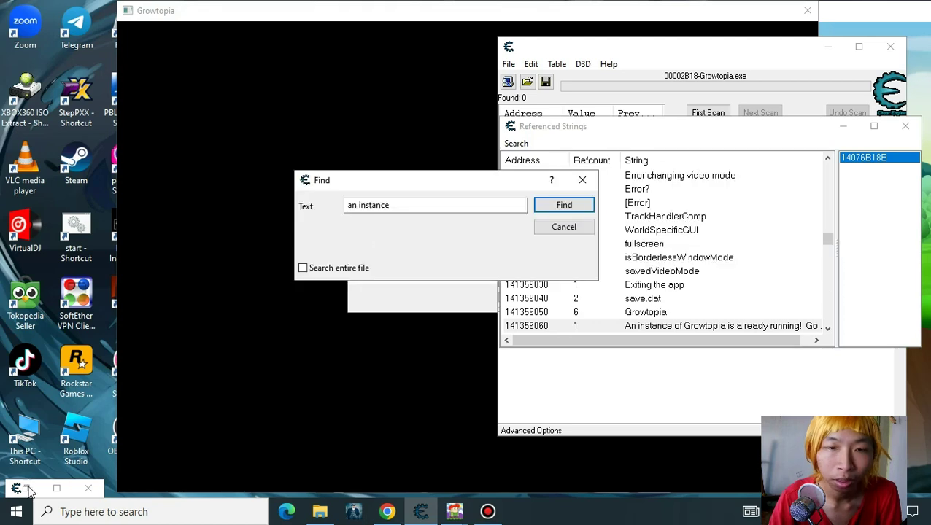
{"action": "left_click", "coordinate": [56, 489]}
- Examine the disassembly around the "An instance of Growtopia" string load for conditional references that lead to the message
{"action": "scroll", "coordinate": [413, 162], "scroll_direction": "up", "scroll_amount": 4}
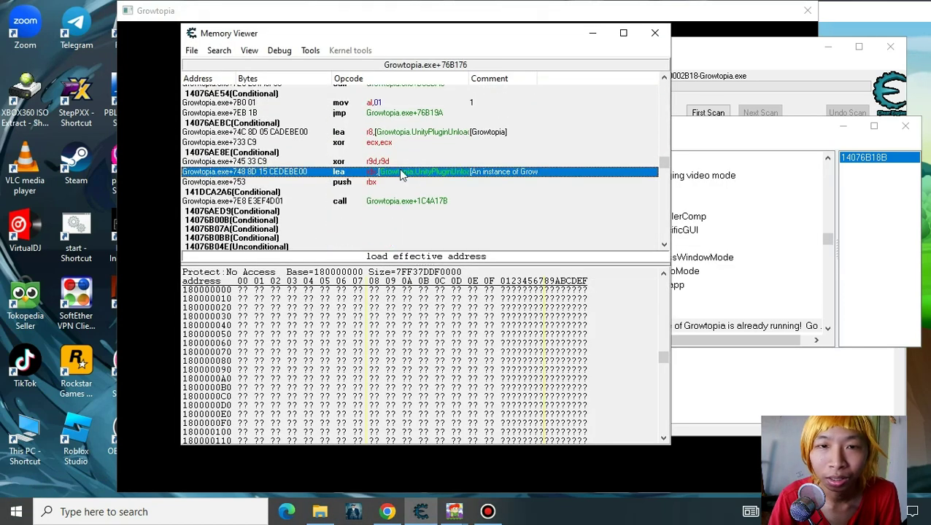
{"action": "scroll", "coordinate": [378, 206], "scroll_direction": "down", "scroll_amount": 4}
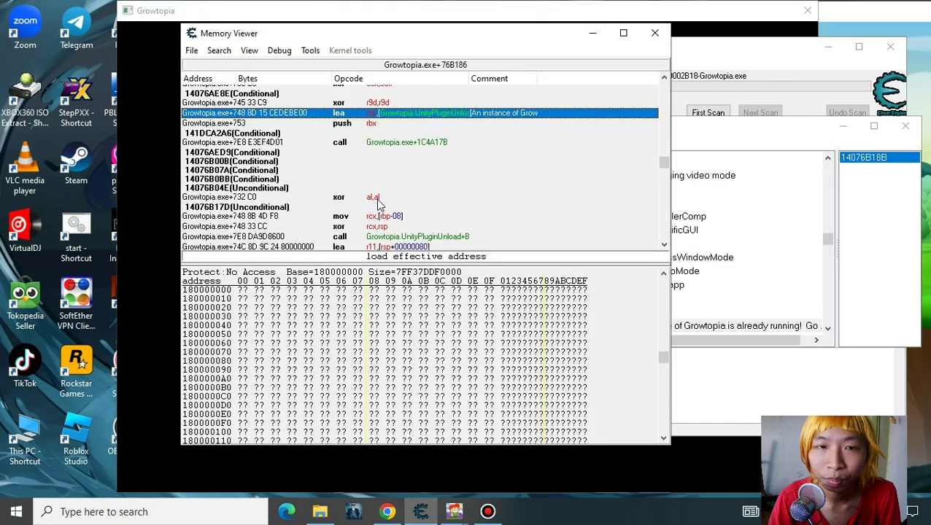
{"action": "scroll", "coordinate": [290, 182], "scroll_direction": "up", "scroll_amount": 2}
{"action": "scroll", "coordinate": [300, 181], "scroll_direction": "up", "scroll_amount": 5}
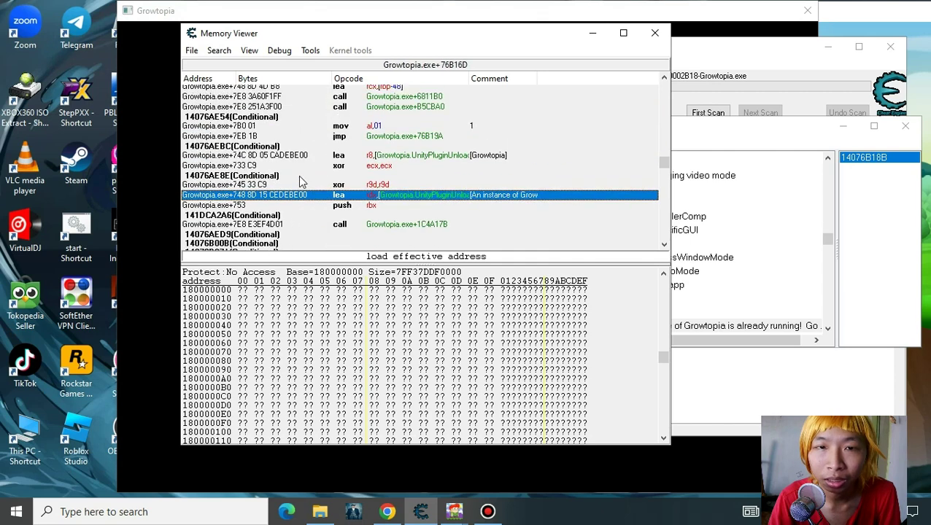
{"action": "scroll", "coordinate": [301, 182], "scroll_direction": "up", "scroll_amount": 2}
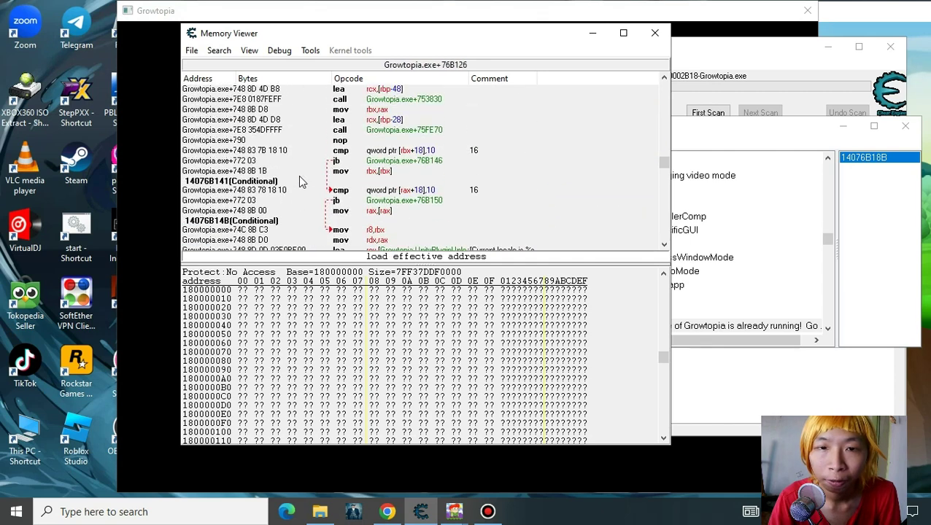
{"action": "scroll", "coordinate": [299, 182], "scroll_direction": "up", "scroll_amount": 2}
{"action": "scroll", "coordinate": [299, 182], "scroll_direction": "down", "scroll_amount": 9}
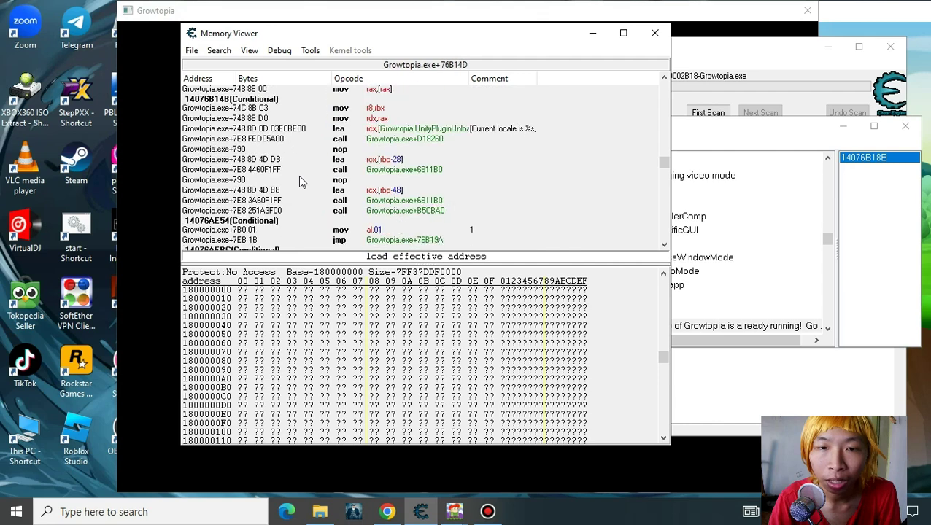
{"action": "scroll", "coordinate": [353, 183], "scroll_direction": "down", "scroll_amount": 2}
{"action": "scroll", "coordinate": [354, 184], "scroll_direction": "up", "scroll_amount": 2}
{"action": "scroll", "coordinate": [292, 181], "scroll_direction": "up", "scroll_amount": 1}
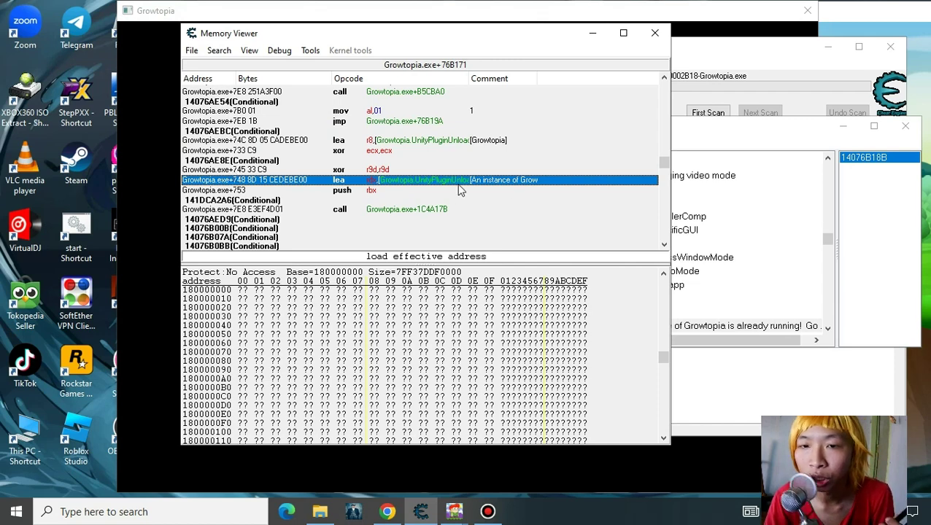
- Follow the conditional reference 14076AE8E and replace its jne instruction to Growtopia.exe+76B188 with code that does nothing
{"action": "left_click", "coordinate": [266, 167]}
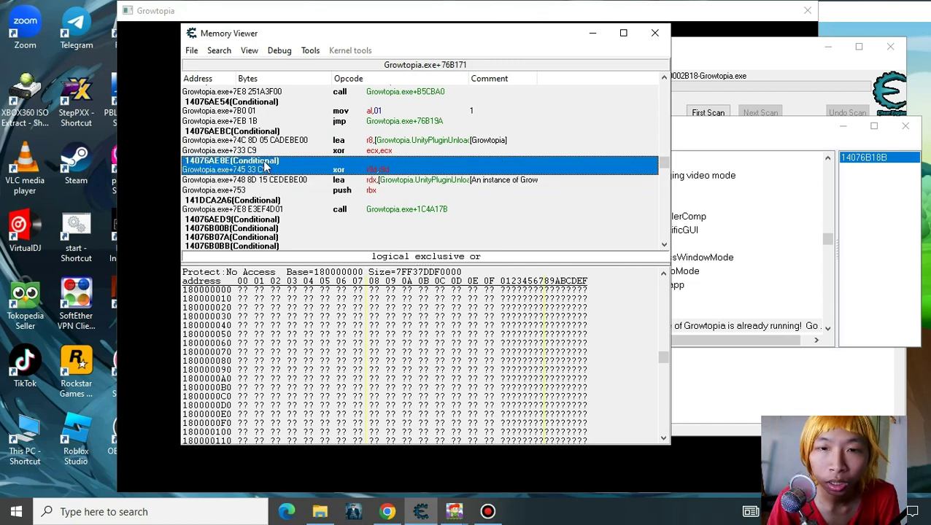
{"action": "left_click", "coordinate": [263, 181]}
{"action": "double_click", "coordinate": [267, 162]}
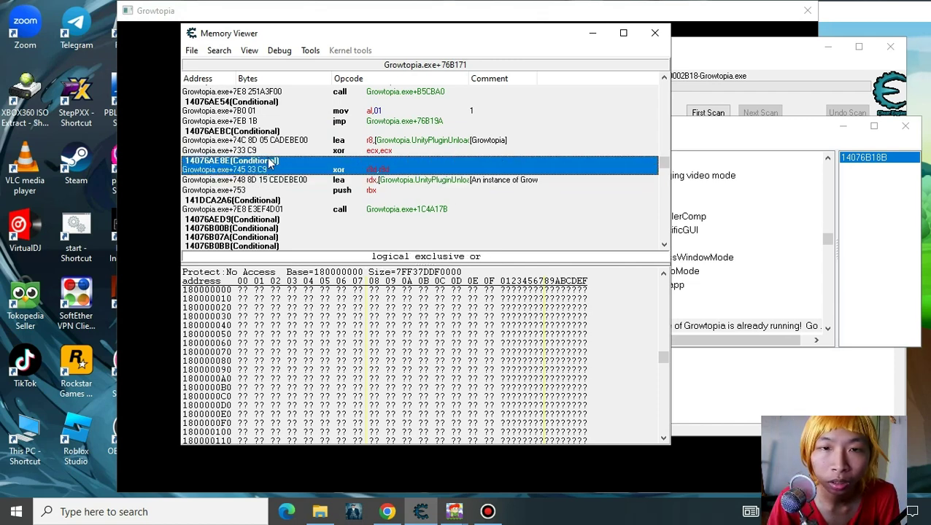
{"action": "scroll", "coordinate": [288, 151], "scroll_direction": "up", "scroll_amount": 2}
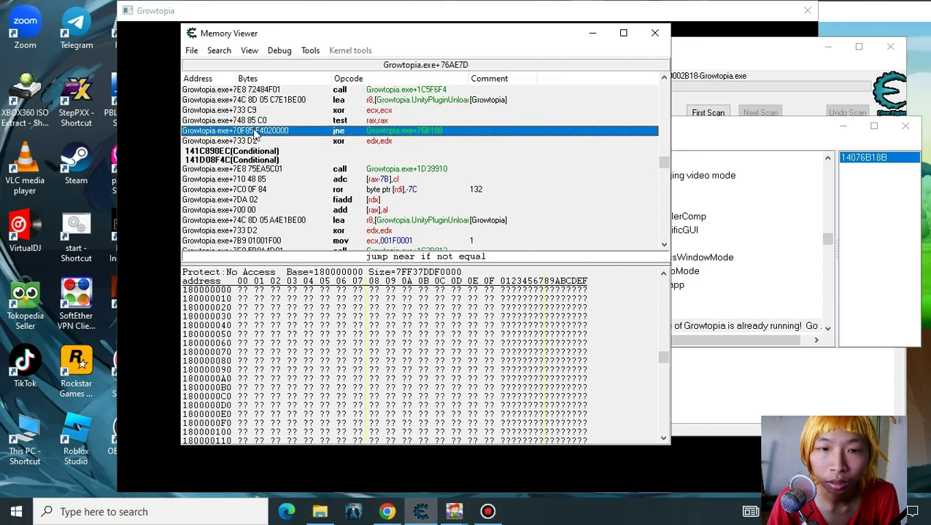
{"action": "right_click", "coordinate": [256, 131]}
{"action": "left_click", "coordinate": [343, 189]}
{"action": "left_click", "coordinate": [440, 293]}
{"action": "left_click", "coordinate": [168, 167]}
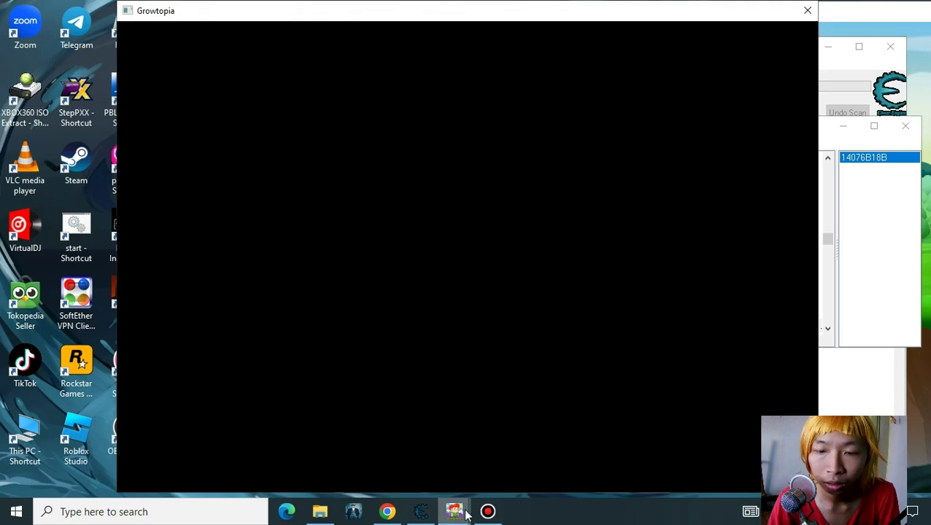
- Switch to the blocked Growtopia instance and dismiss its error messages so that it closes
{"action": "mouse_move", "coordinate": [467, 514]}
{"action": "left_click", "coordinate": [557, 457]}
{"action": "left_click", "coordinate": [563, 301]}
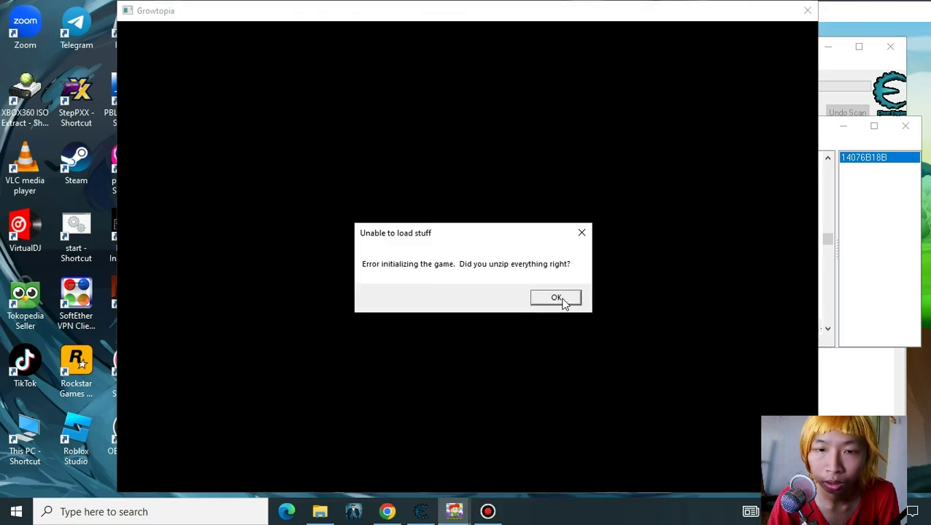
{"action": "left_click", "coordinate": [563, 302]}
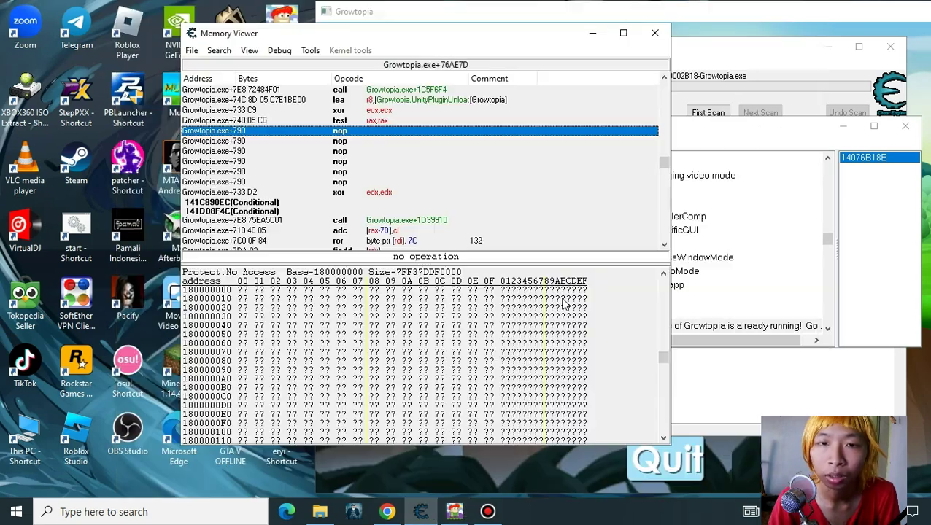
- Relaunch Growtopia to test the jne patch, dismiss its message and restore the original jne instruction
{"action": "double_click", "coordinate": [285, 18]}
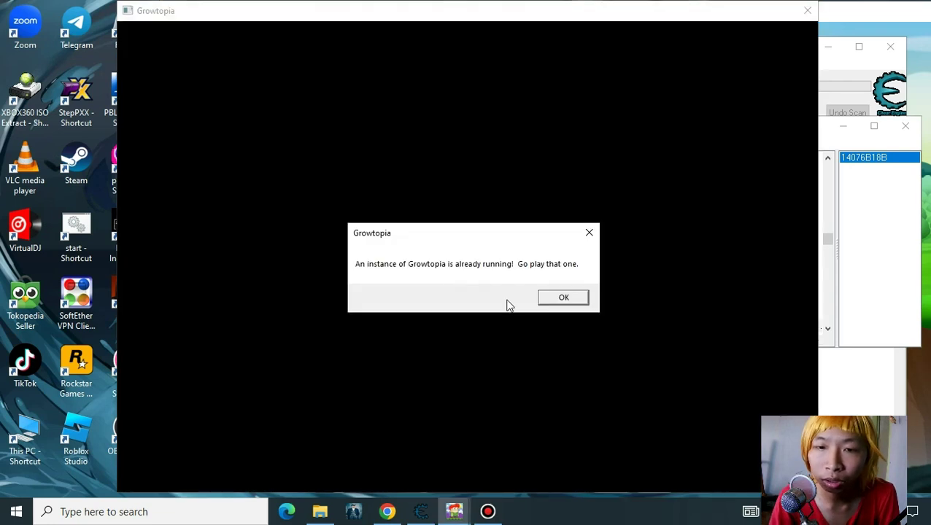
{"action": "left_click", "coordinate": [583, 300]}
{"action": "left_click", "coordinate": [573, 299]}
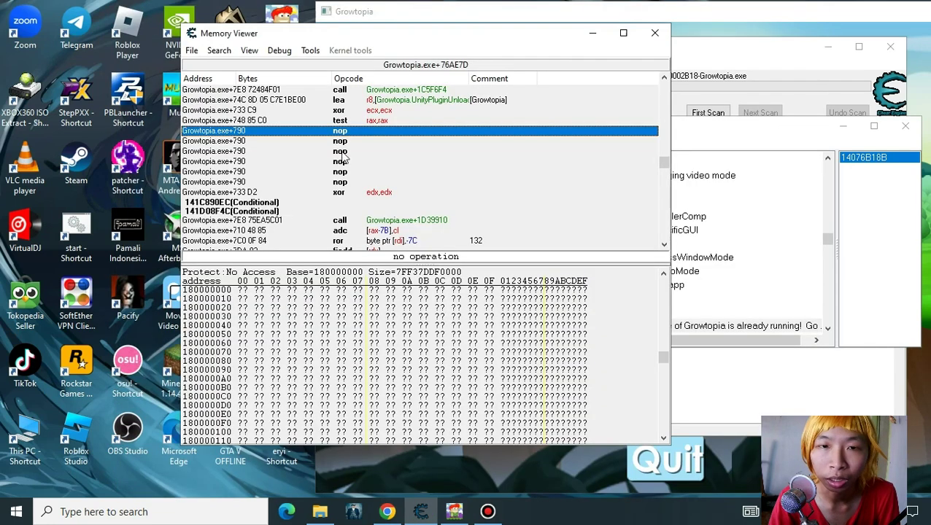
{"action": "right_click", "coordinate": [338, 133]}
{"action": "left_click", "coordinate": [390, 173]}
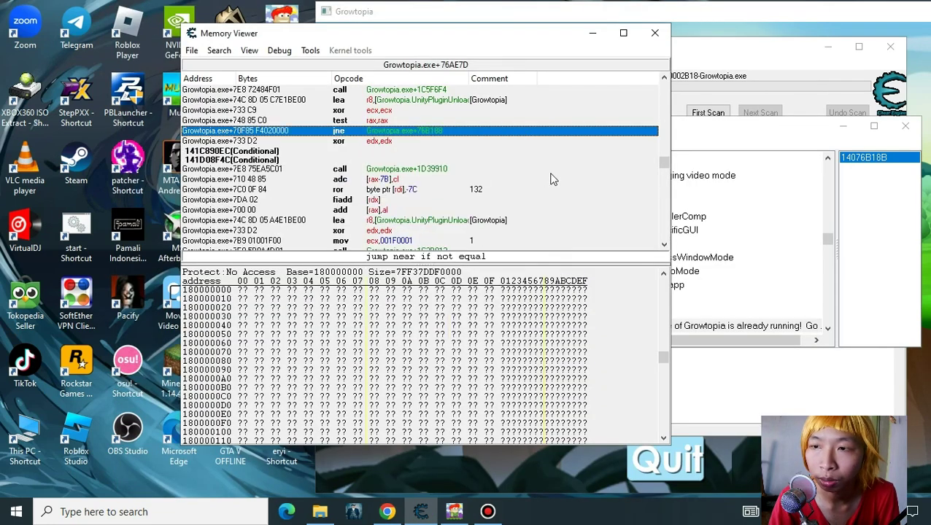
- Reopen reference 14076B18B, follow conditional 141DCA2A6 and replace its je instruction to Growtopia.exe+76B193 with code that does nothing
{"action": "double_click", "coordinate": [875, 158]}
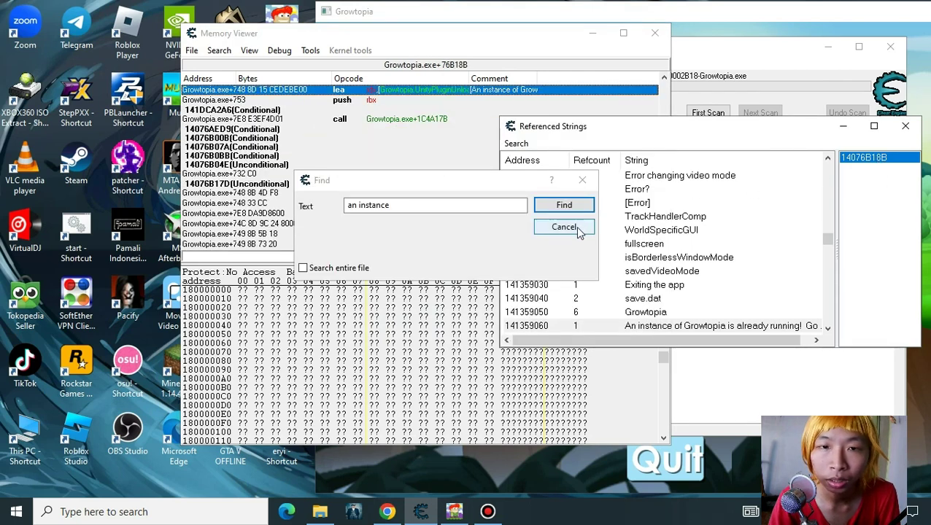
{"action": "left_click", "coordinate": [325, 117]}
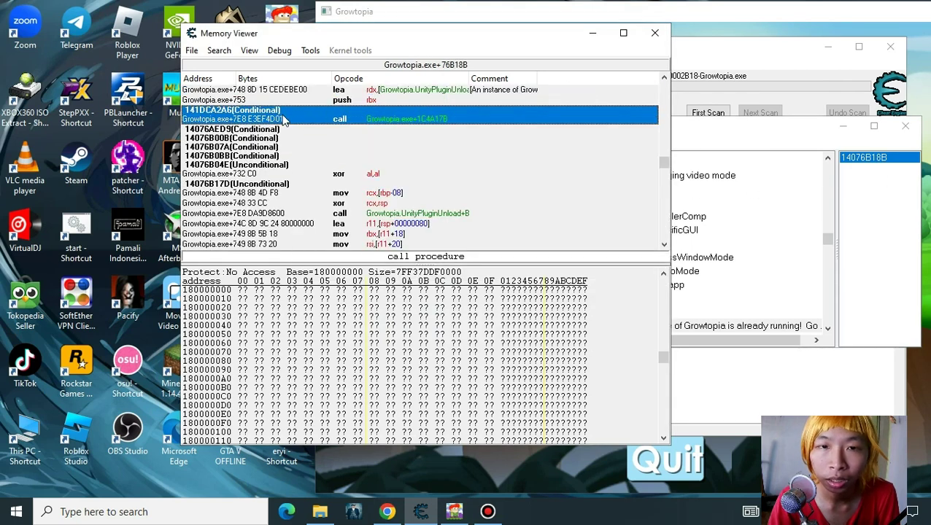
{"action": "double_click", "coordinate": [283, 120]}
{"action": "right_click", "coordinate": [282, 93]}
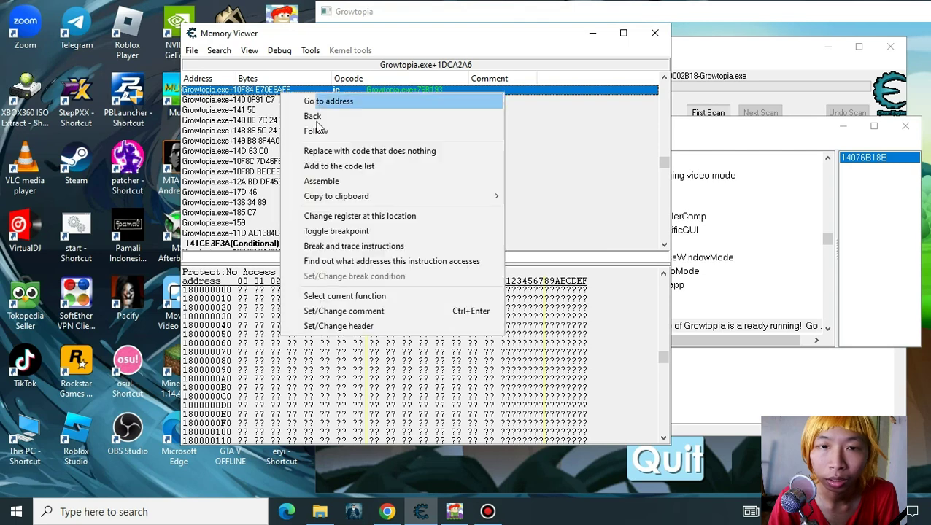
{"action": "left_click", "coordinate": [322, 152]}
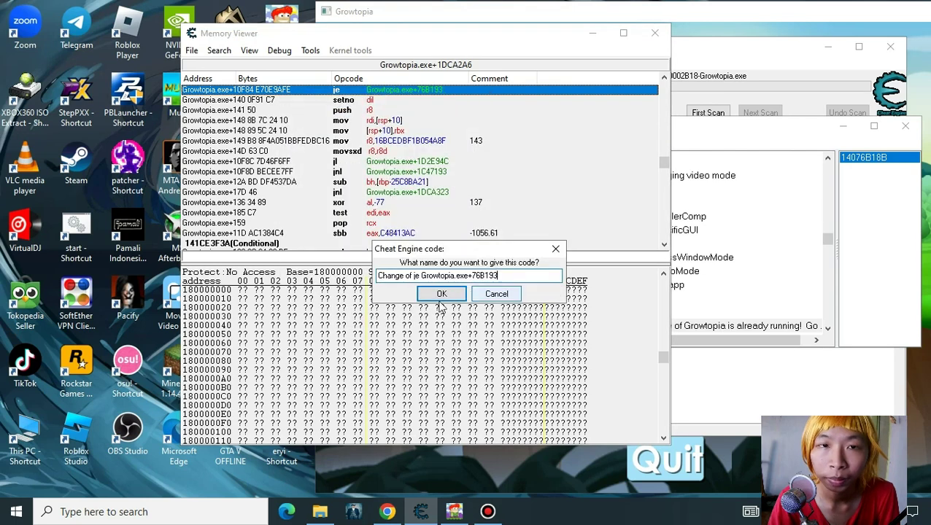
- Relaunch Growtopia to test the je patch at Growtopia.exe+1DCA2A6, dismiss its message and restore the original code
{"action": "double_click", "coordinate": [290, 22]}
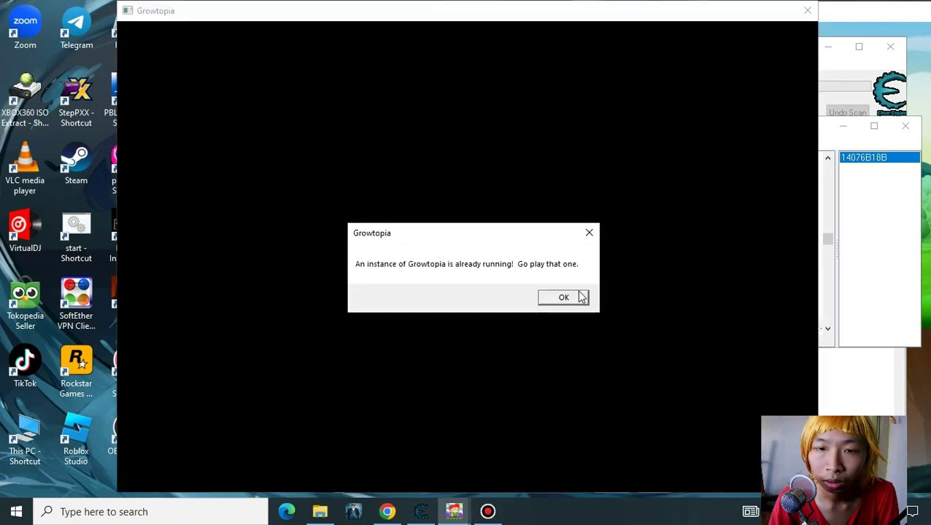
{"action": "left_click", "coordinate": [578, 297]}
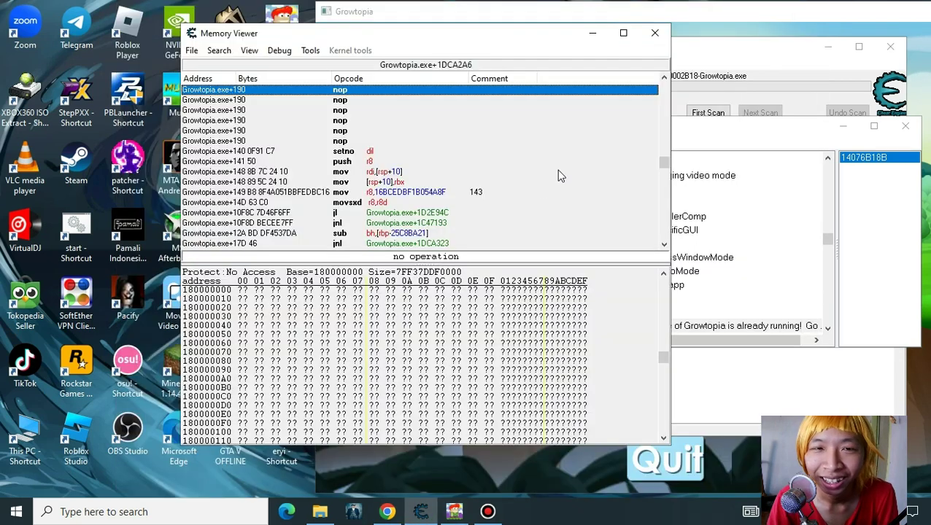
{"action": "right_click", "coordinate": [270, 89]}
{"action": "left_click", "coordinate": [359, 131]}
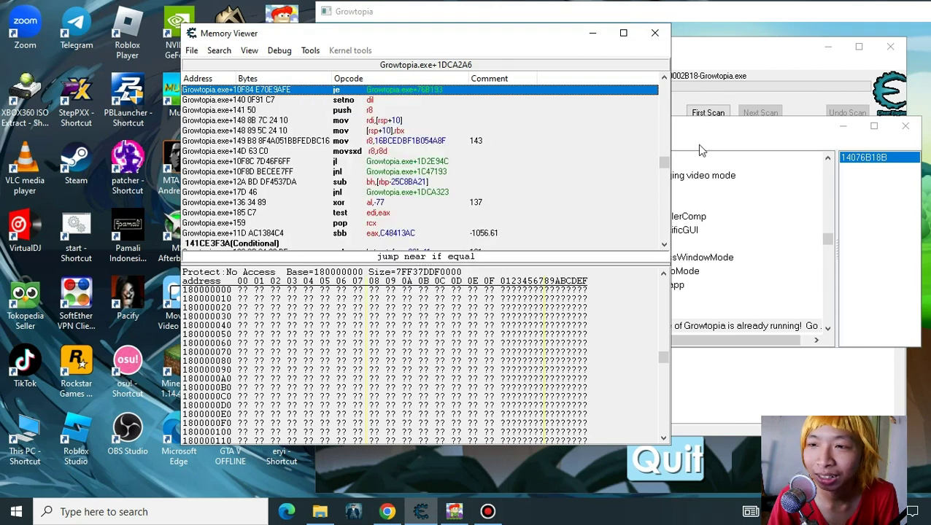
- Reopen reference 14076B18B and examine the instructions above and below the message load for other conditional jumps
{"action": "double_click", "coordinate": [868, 162]}
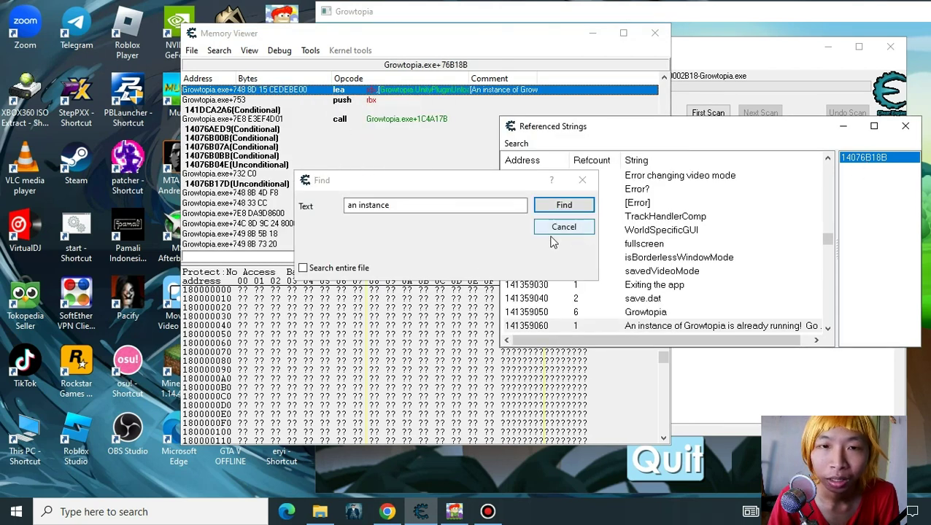
{"action": "left_click", "coordinate": [307, 121]}
{"action": "left_click", "coordinate": [267, 134]}
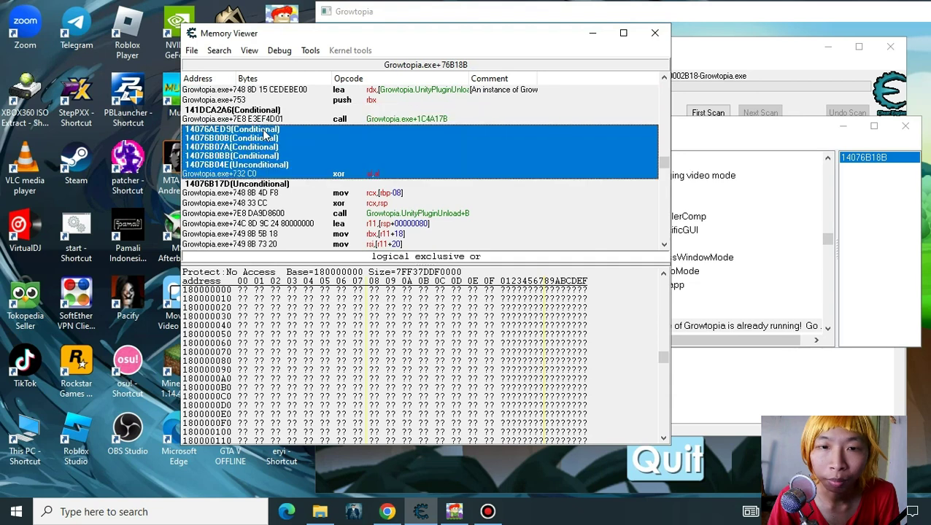
{"action": "scroll", "coordinate": [264, 149], "scroll_direction": "down", "scroll_amount": 3}
{"action": "scroll", "coordinate": [264, 151], "scroll_direction": "up", "scroll_amount": 5}
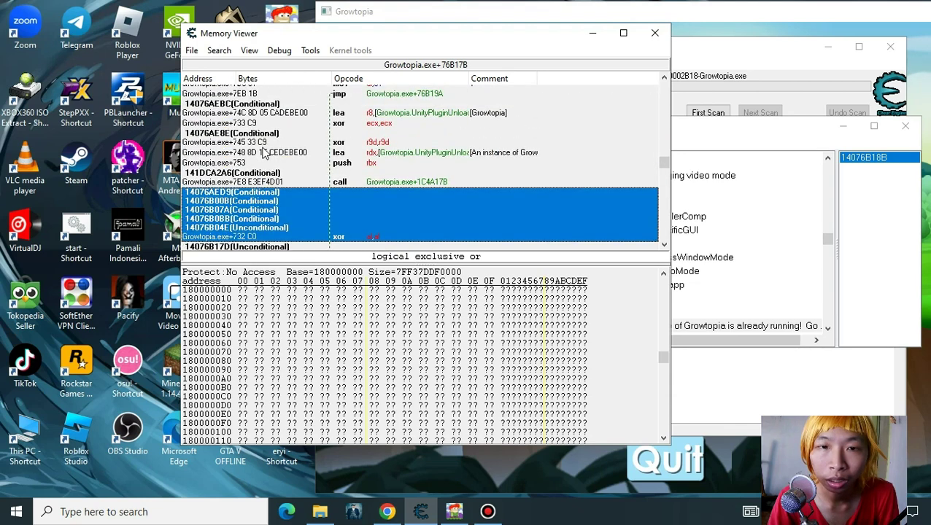
{"action": "left_click", "coordinate": [343, 153]}
{"action": "scroll", "coordinate": [343, 164], "scroll_direction": "up", "scroll_amount": 4}
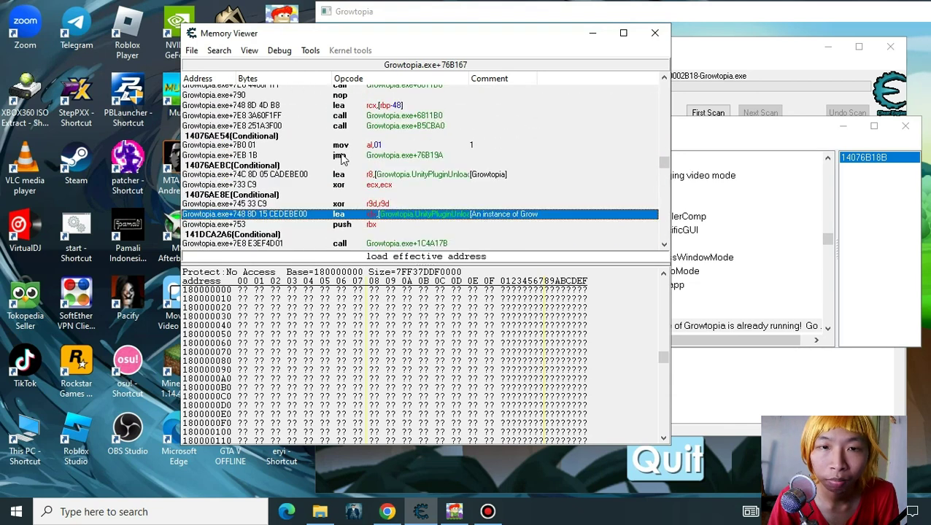
{"action": "scroll", "coordinate": [344, 211], "scroll_direction": "down", "scroll_amount": 2}
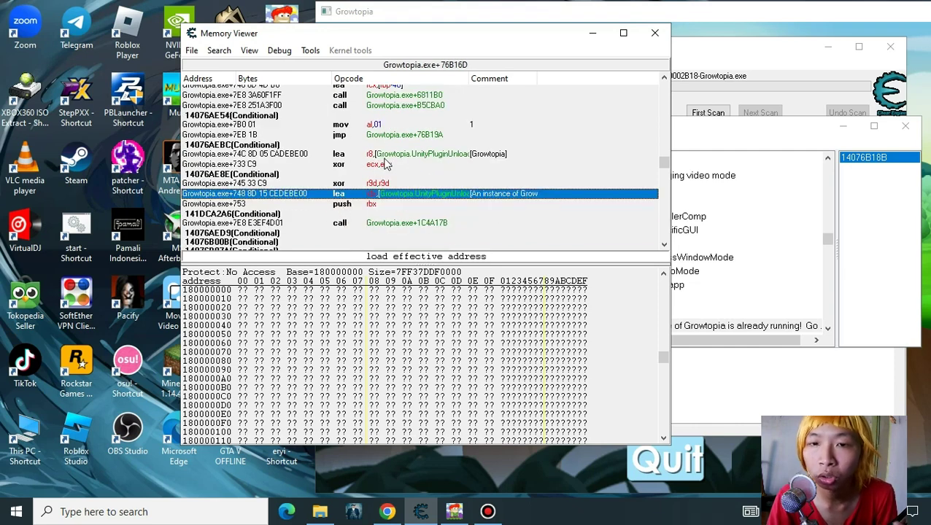
{"action": "scroll", "coordinate": [369, 183], "scroll_direction": "down", "scroll_amount": 7}
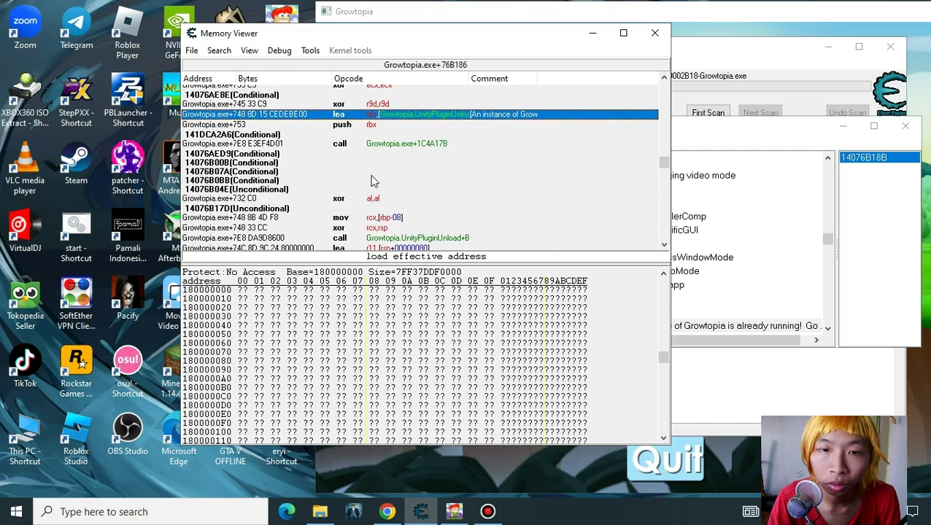
{"action": "scroll", "coordinate": [363, 182], "scroll_direction": "down", "scroll_amount": 3}
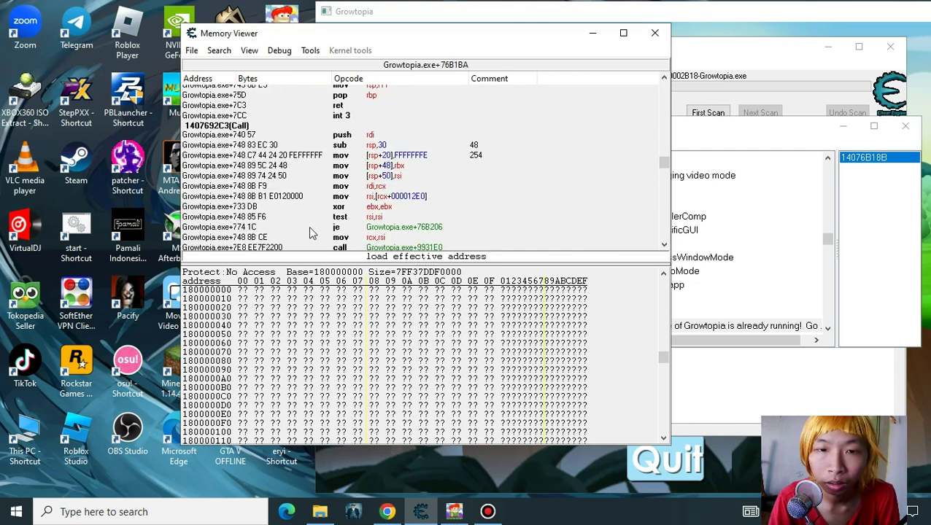
- Replace the je instruction to Growtopia.exe+76B206, below the already-running message reference, with code that does nothing
{"action": "left_click", "coordinate": [310, 228]}
{"action": "right_click", "coordinate": [309, 229]}
{"action": "left_click", "coordinate": [387, 286]}
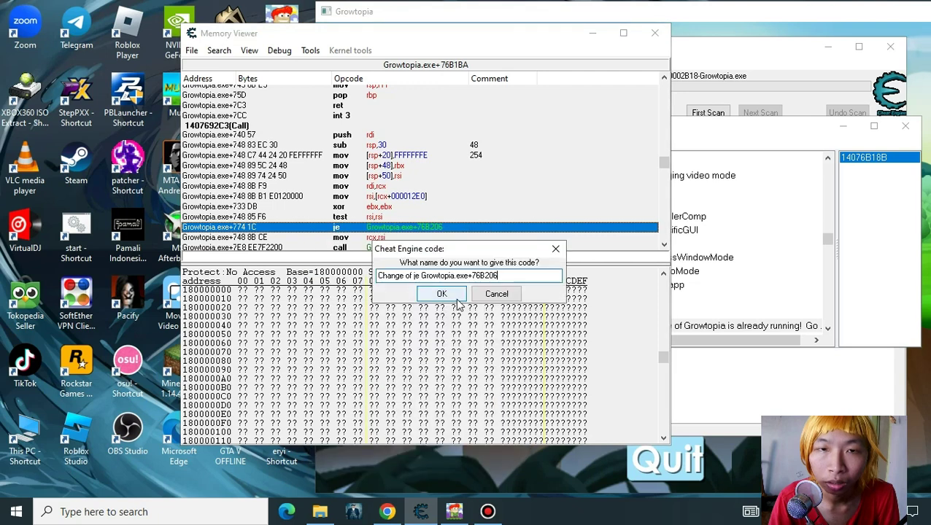
{"action": "left_click", "coordinate": [455, 295]}
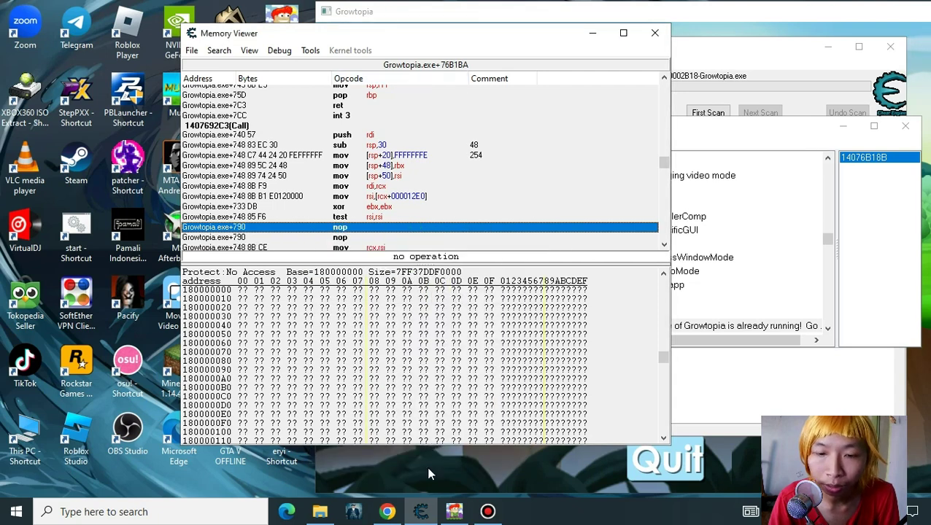
- Launch another Growtopia instance to test the patched je to Growtopia.exe+76B206, and dismiss its messages
{"action": "double_click", "coordinate": [292, 16]}
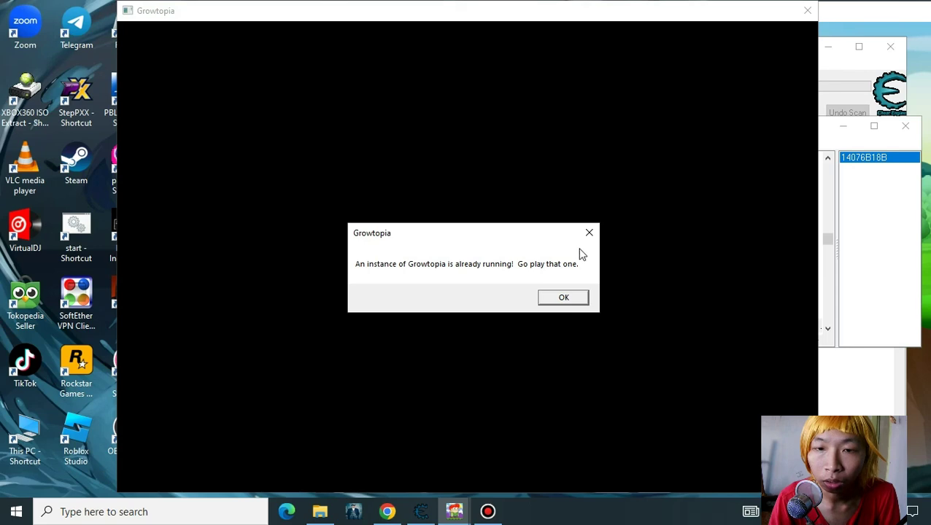
{"action": "left_click", "coordinate": [562, 297]}
{"action": "left_click", "coordinate": [561, 300]}
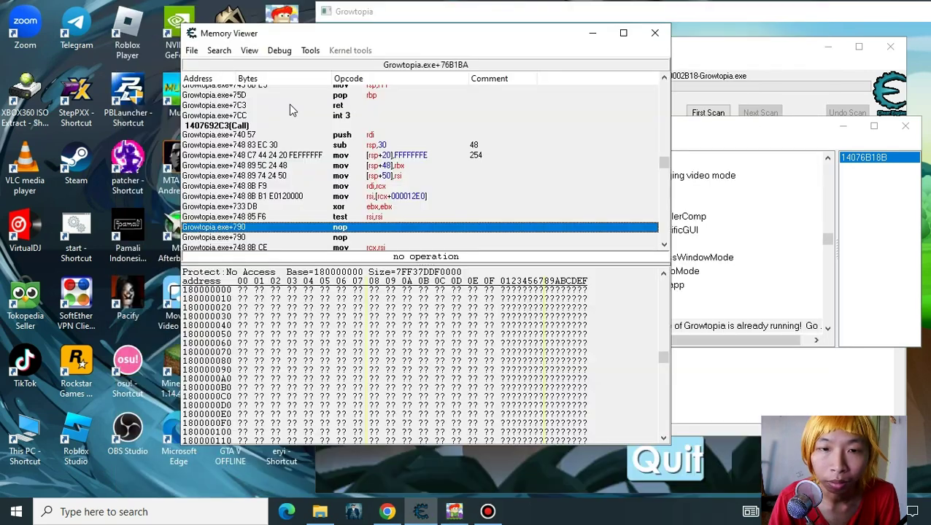
- Restore the original je to Growtopia.exe+76B206, and replace the lea that loads the already-running message with code that does nothing
{"action": "right_click", "coordinate": [340, 232]}
{"action": "left_click", "coordinate": [414, 277]}
{"action": "scroll", "coordinate": [395, 191], "scroll_direction": "up", "scroll_amount": 4}
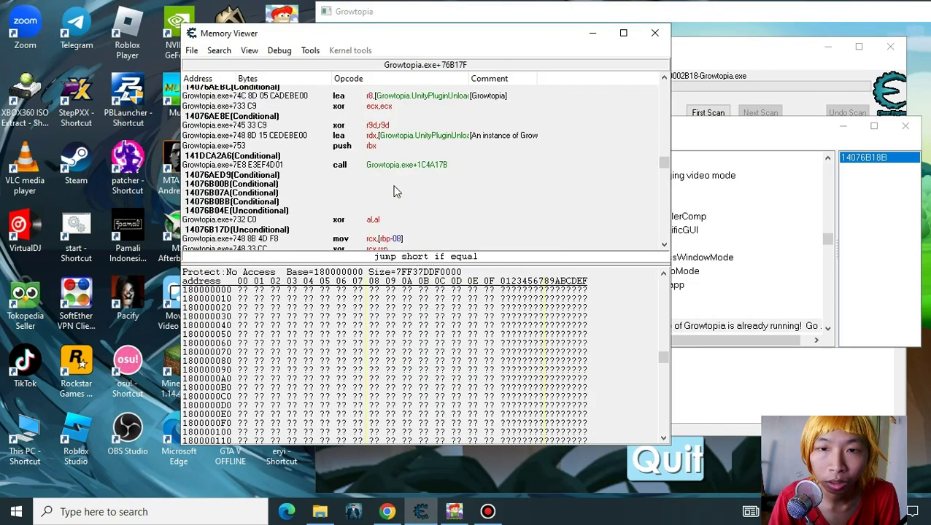
{"action": "scroll", "coordinate": [393, 191], "scroll_direction": "up", "scroll_amount": 1}
{"action": "right_click", "coordinate": [372, 156]}
{"action": "left_click", "coordinate": [425, 199]}
{"action": "left_click", "coordinate": [440, 295]}
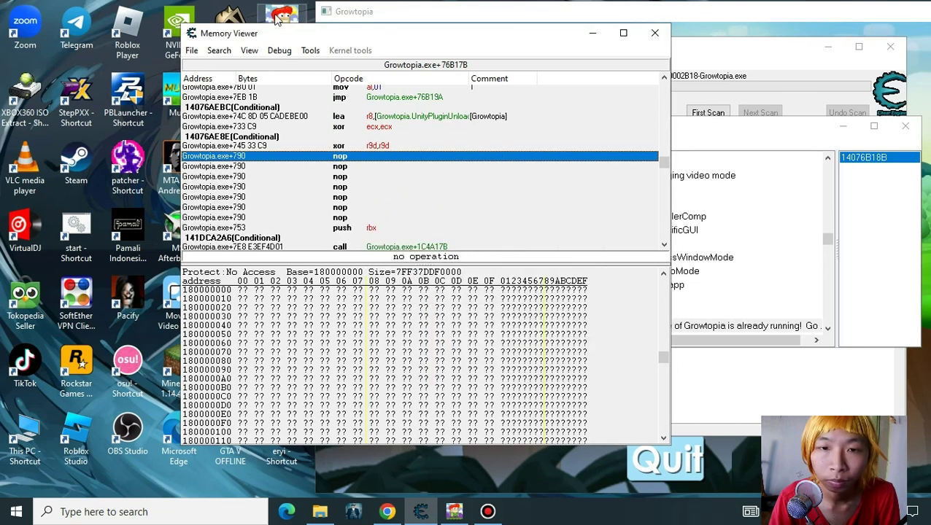
- Launch another Growtopia instance to test the patched message load, dismiss its message and restore the original lea instruction
{"action": "double_click", "coordinate": [280, 16]}
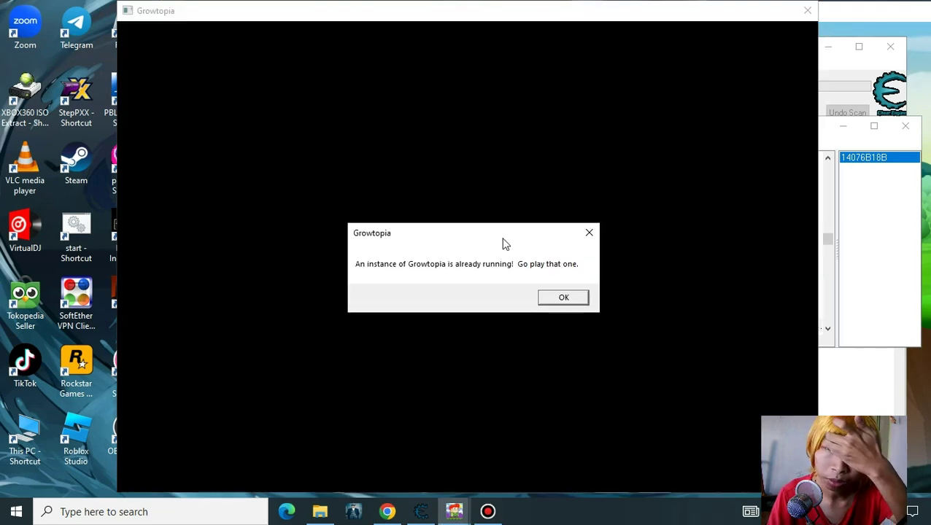
{"action": "left_click", "coordinate": [564, 297]}
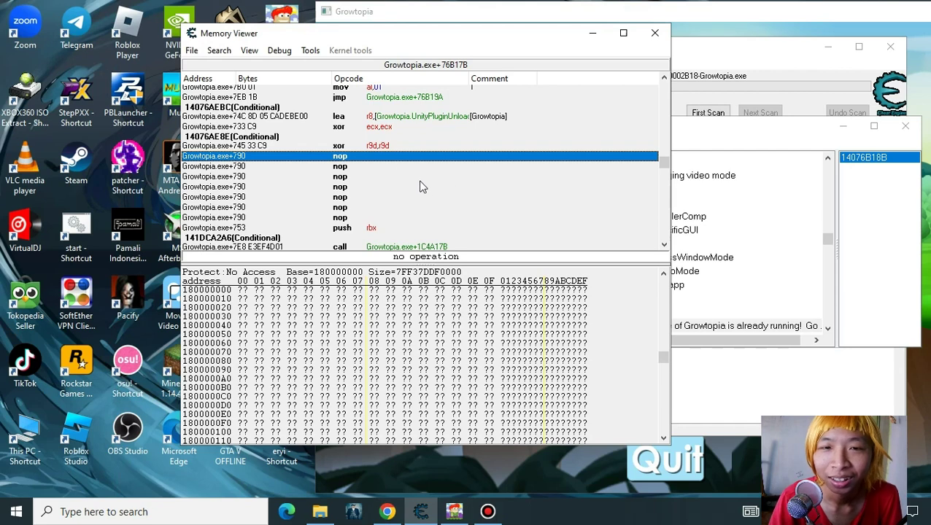
{"action": "right_click", "coordinate": [368, 158]}
{"action": "left_click", "coordinate": [438, 200]}
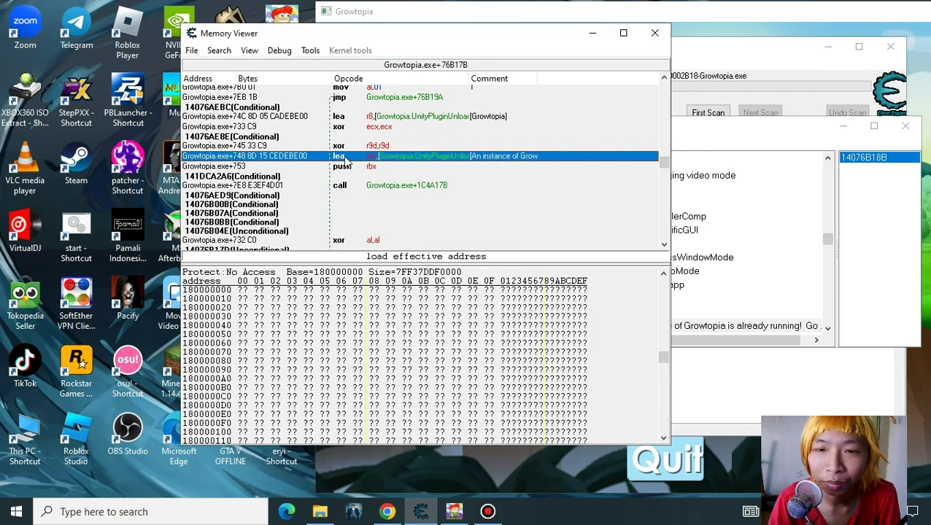
- Try to break and trace the lea instruction that loads the already-running message
{"action": "right_click", "coordinate": [347, 159]}
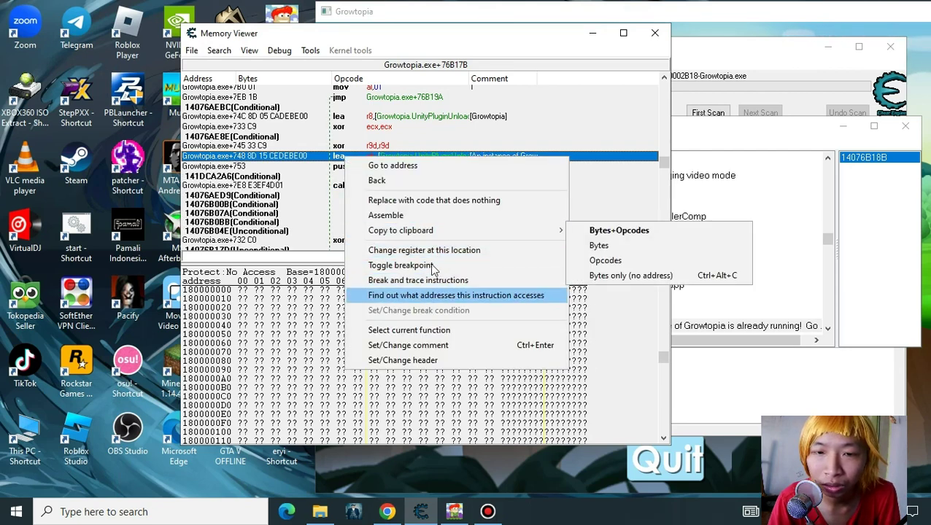
{"action": "left_click", "coordinate": [427, 280]}
{"action": "left_click", "coordinate": [446, 345]}
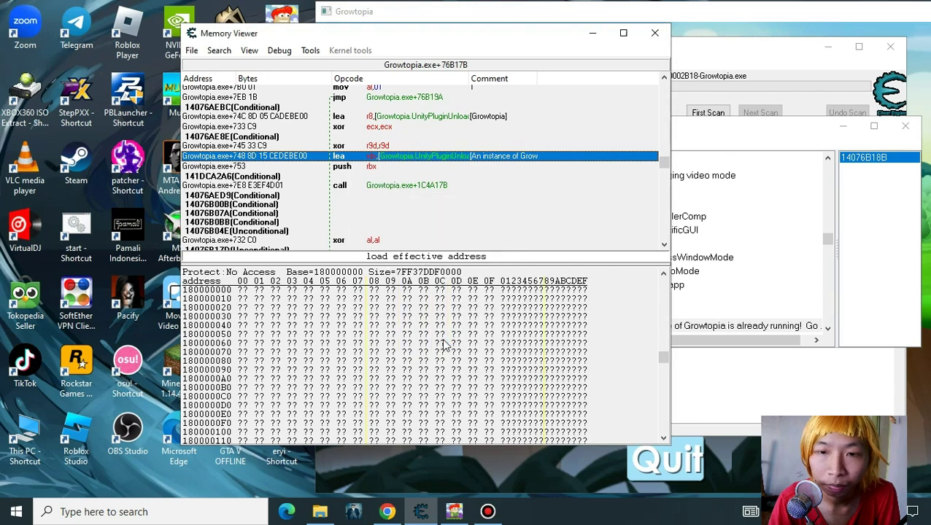
{"action": "left_click", "coordinate": [522, 261]}
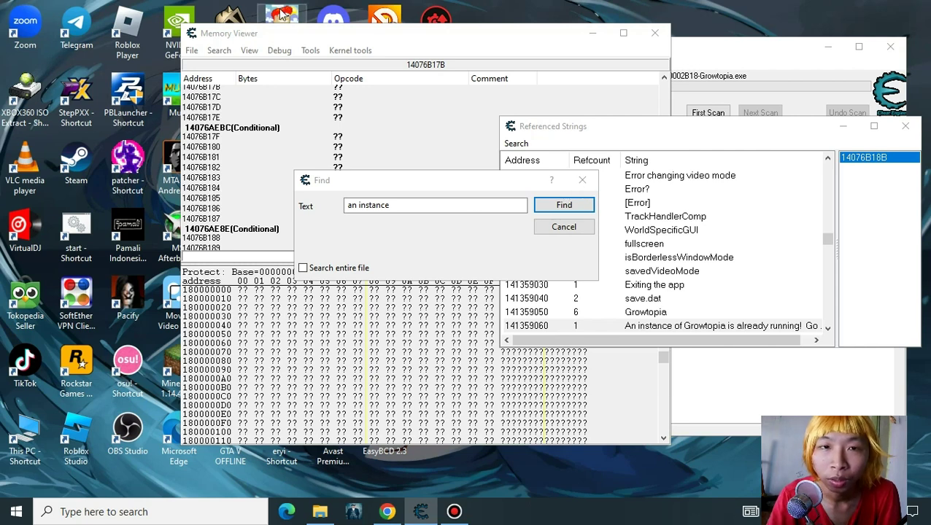
{"action": "right_click", "coordinate": [499, 518]}
{"action": "key", "text": "Escape"}
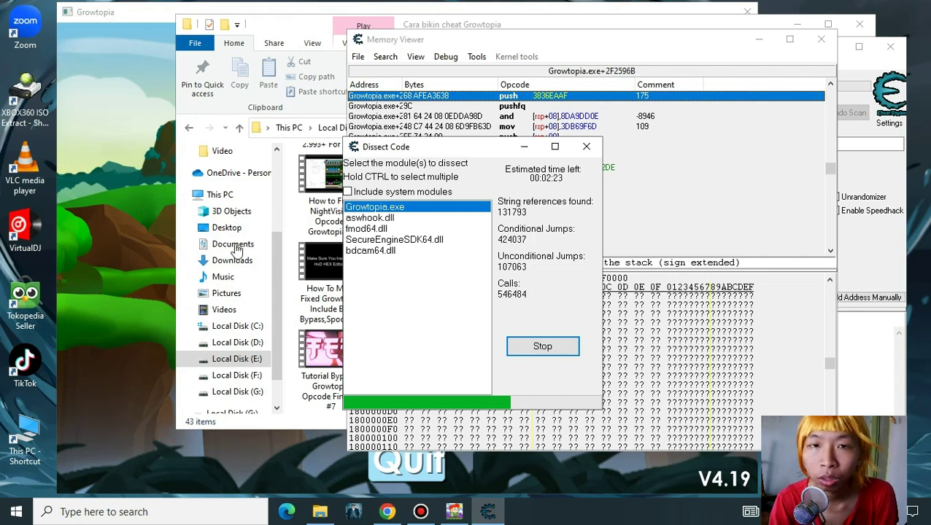
- Check the How To Make Fixed Growtopia video in the Cara bikin cheat Growtopia folder, and return to Cheat Engine's code dissection
{"action": "left_click", "coordinate": [297, 32]}
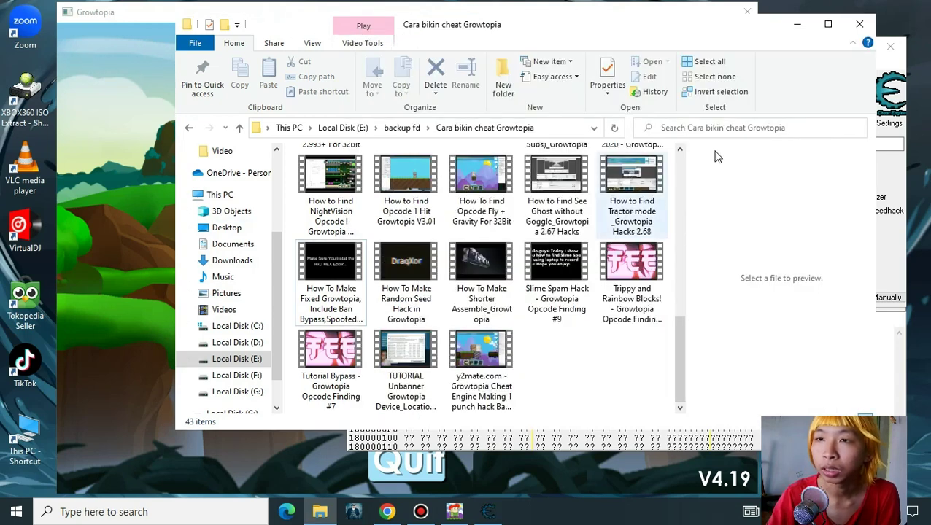
{"action": "left_click", "coordinate": [806, 22]}
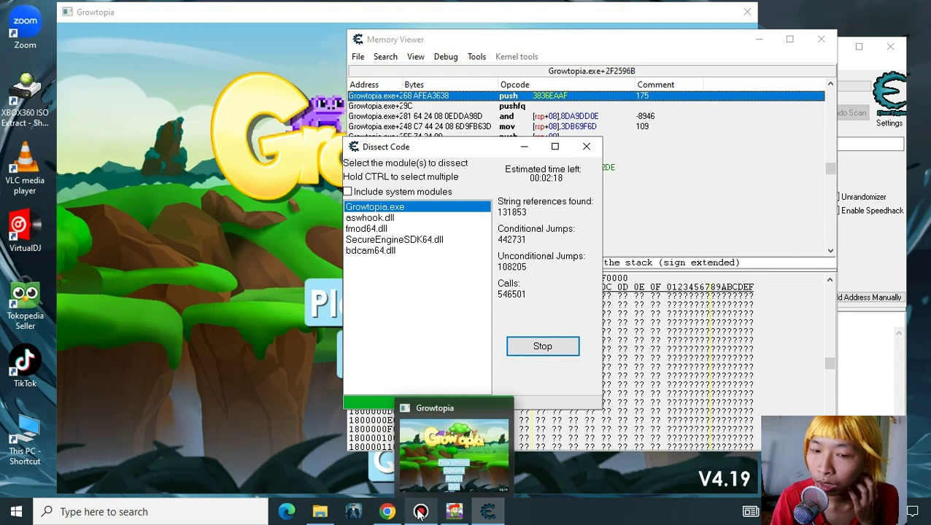
{"action": "mouse_move", "coordinate": [394, 515]}
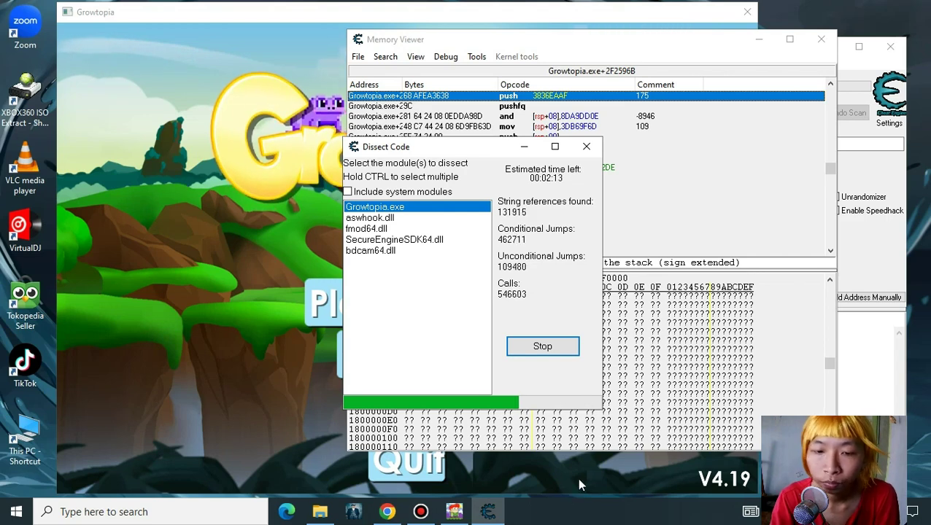
{"action": "left_click", "coordinate": [320, 511]}
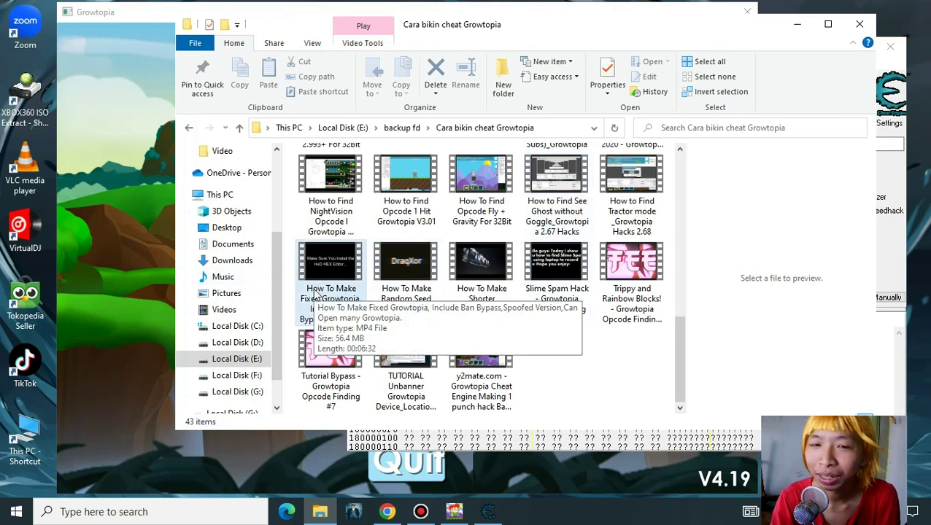
{"action": "left_click", "coordinate": [487, 512]}
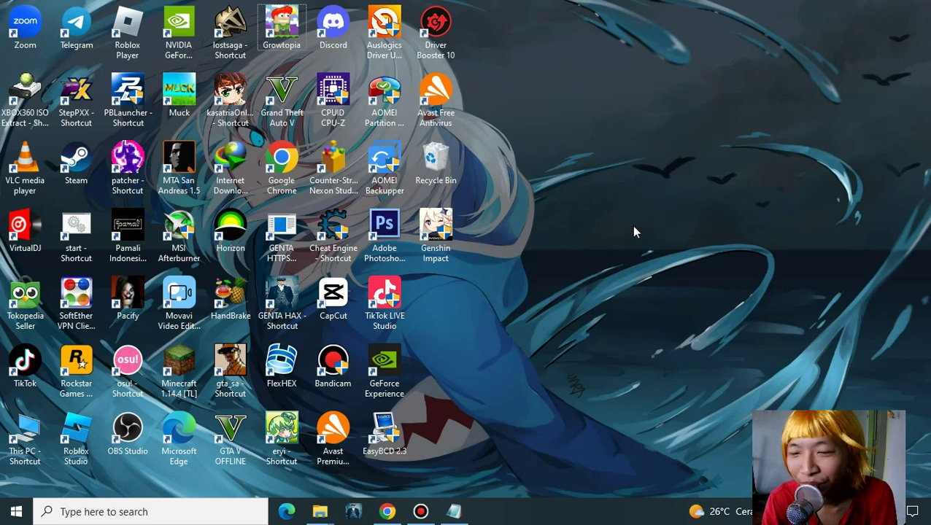
- Switch to Notepad and review the noted bypass ban and kill mitex / multi login byte patterns, and minimize the notes
{"action": "left_click", "coordinate": [452, 512]}
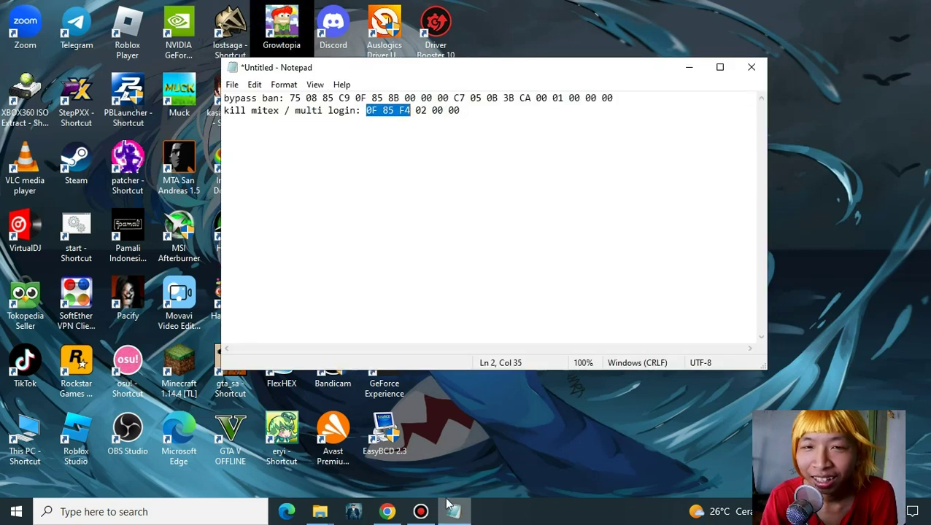
{"action": "left_click_drag", "start_coordinate": [419, 76], "coordinate": [493, 60]}
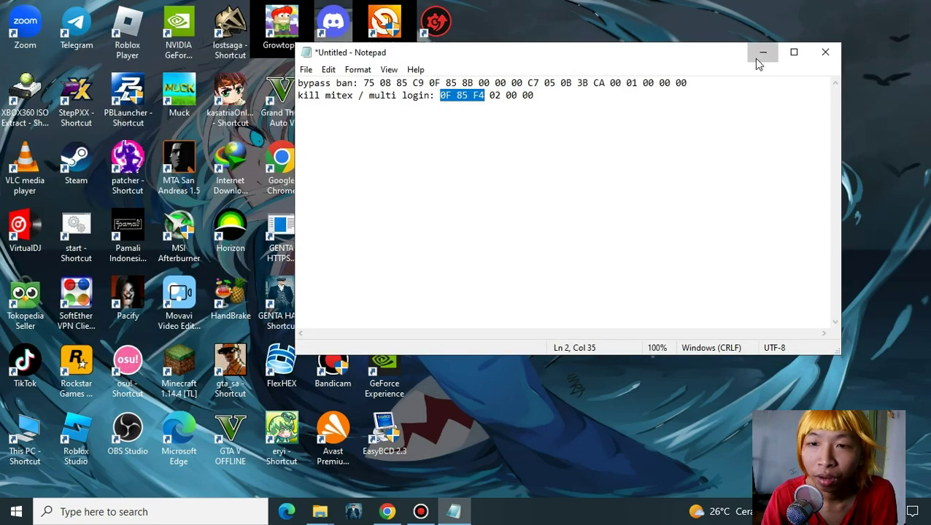
{"action": "left_click", "coordinate": [761, 54]}
{"action": "right_click", "coordinate": [621, 138]}
{"action": "left_click", "coordinate": [666, 181]}
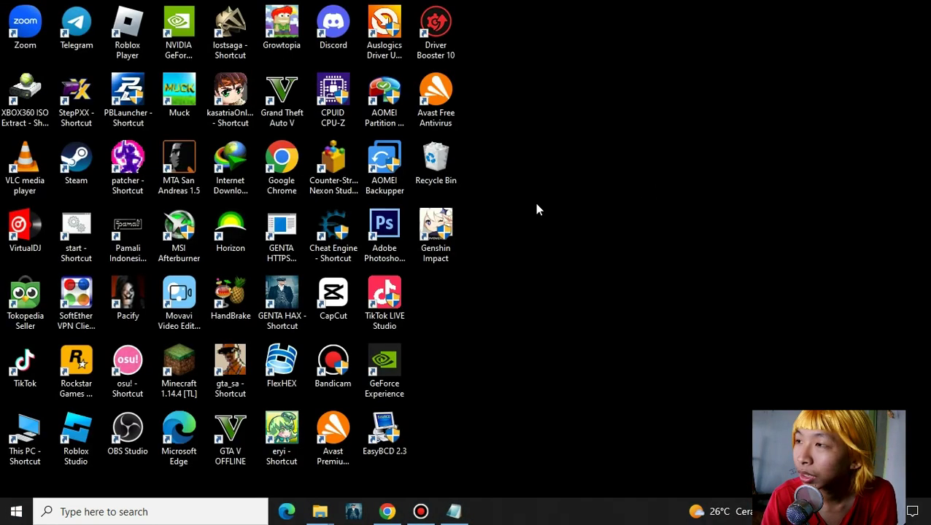
{"action": "right_click", "coordinate": [591, 229]}
{"action": "left_click", "coordinate": [639, 276]}
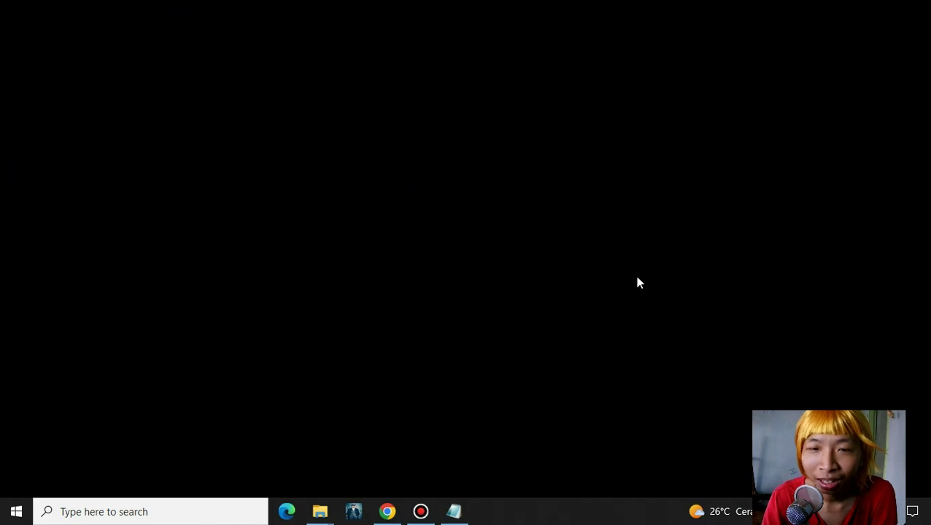
- Reopen the Notepad notes, clear the text selection in the kill mitex / multi login line and minimize them
{"action": "left_click", "coordinate": [454, 512]}
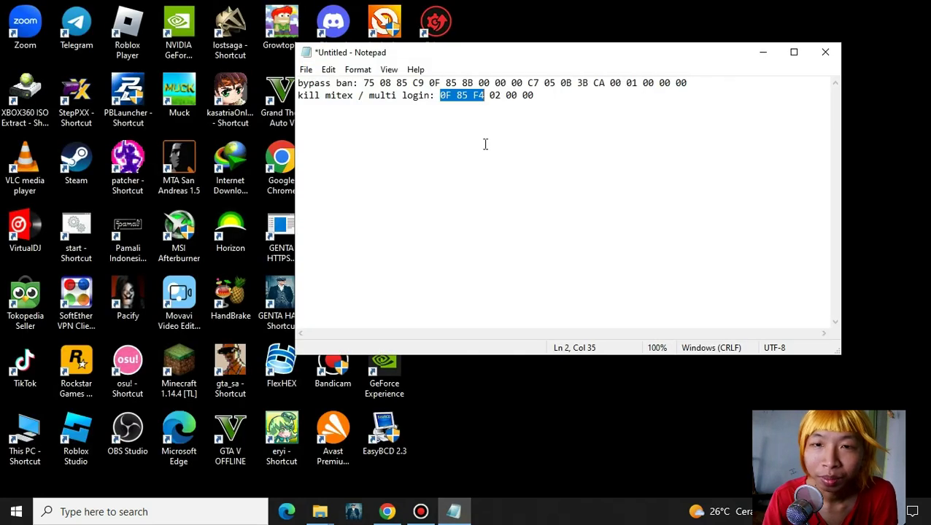
{"action": "left_click", "coordinate": [670, 137]}
{"action": "left_click", "coordinate": [764, 54]}
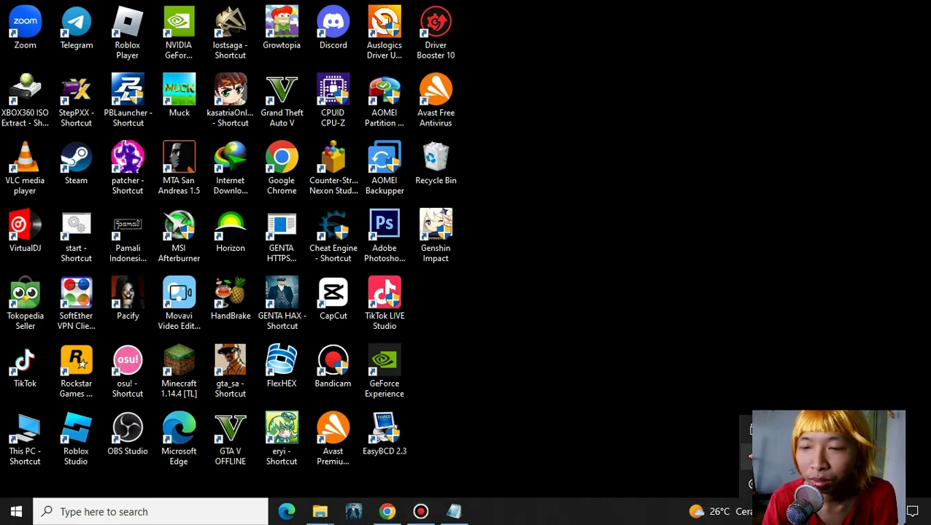
- Launch Growtopia from the desktop to test whether the modified game file starts, and dismiss its message
{"action": "double_click", "coordinate": [300, 37]}
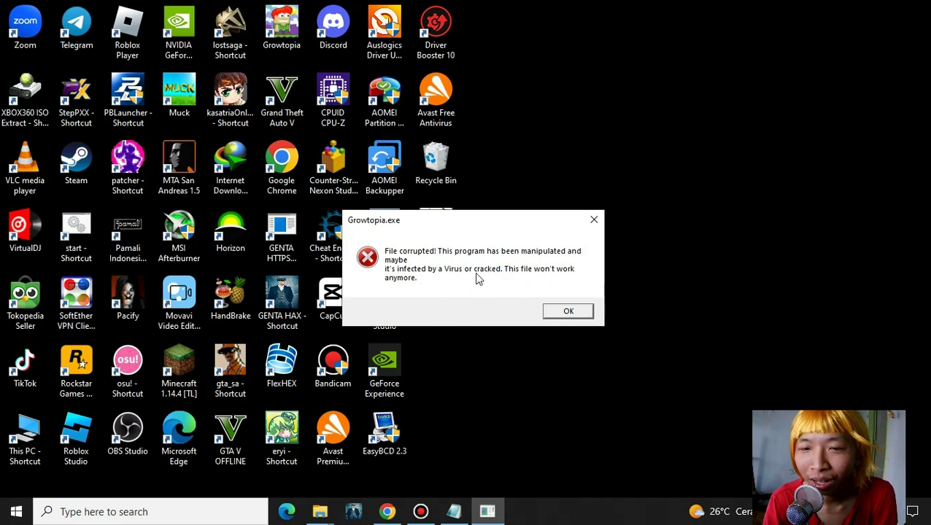
{"action": "left_click", "coordinate": [569, 312]}
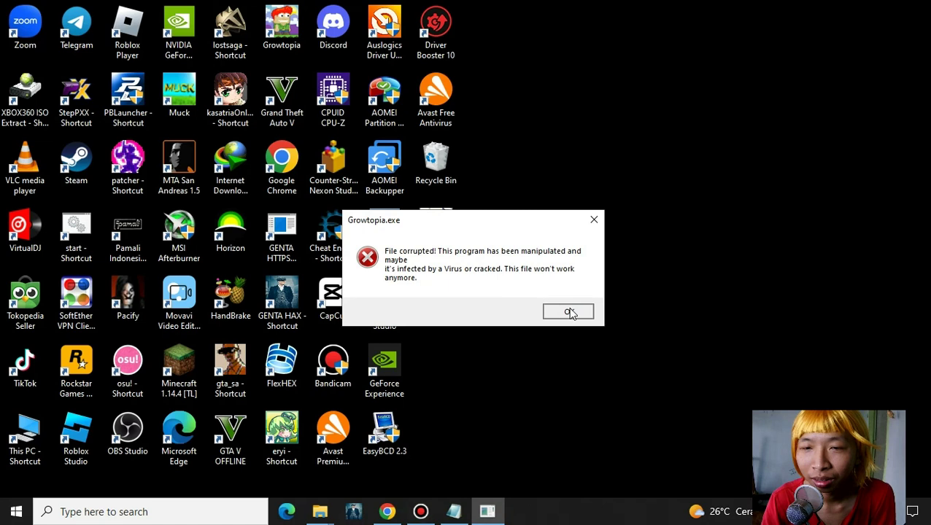
{"action": "left_click", "coordinate": [569, 312]}
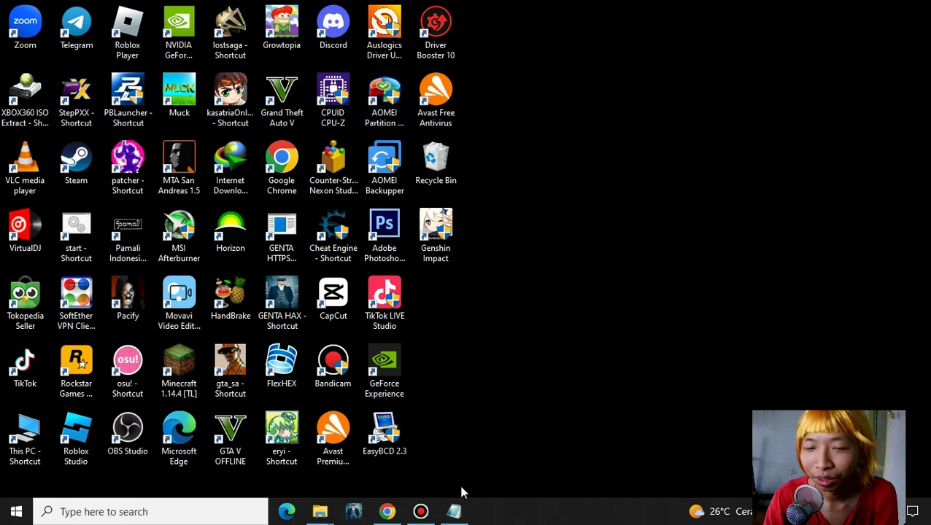
- Bring the Notepad notes with the bypass ban and multi login bytes back up
{"action": "left_click", "coordinate": [454, 512]}
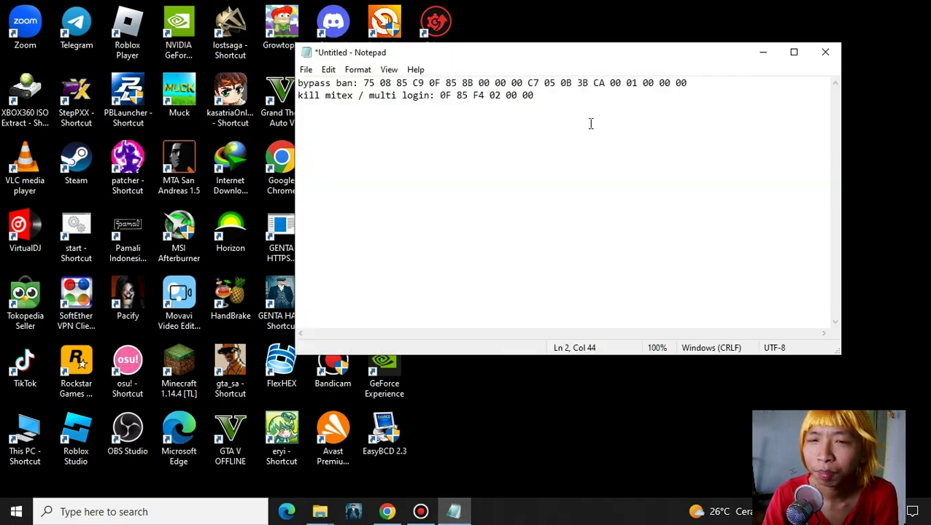